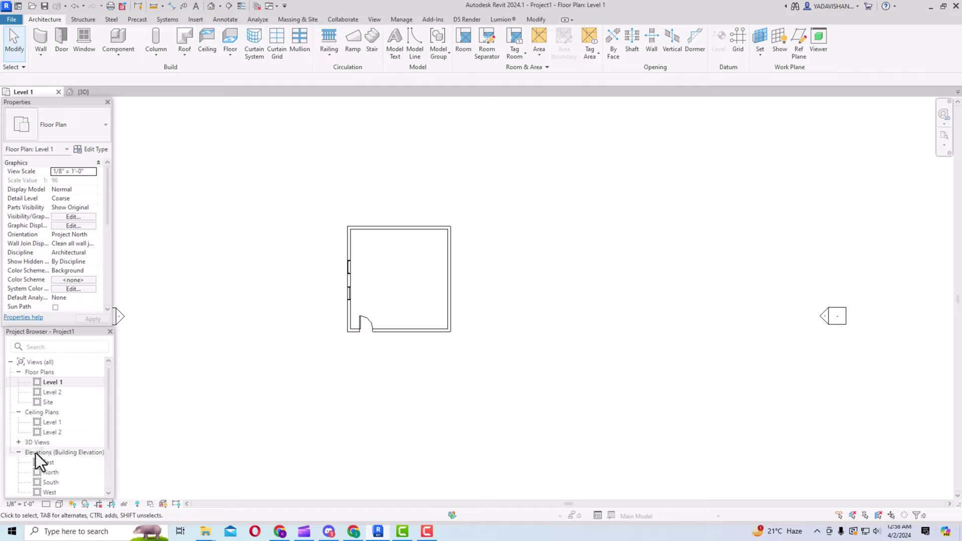
# - Open the North building elevation view
pyautogui.moveTo(110, 425); pyautogui.dragTo(108, 454)
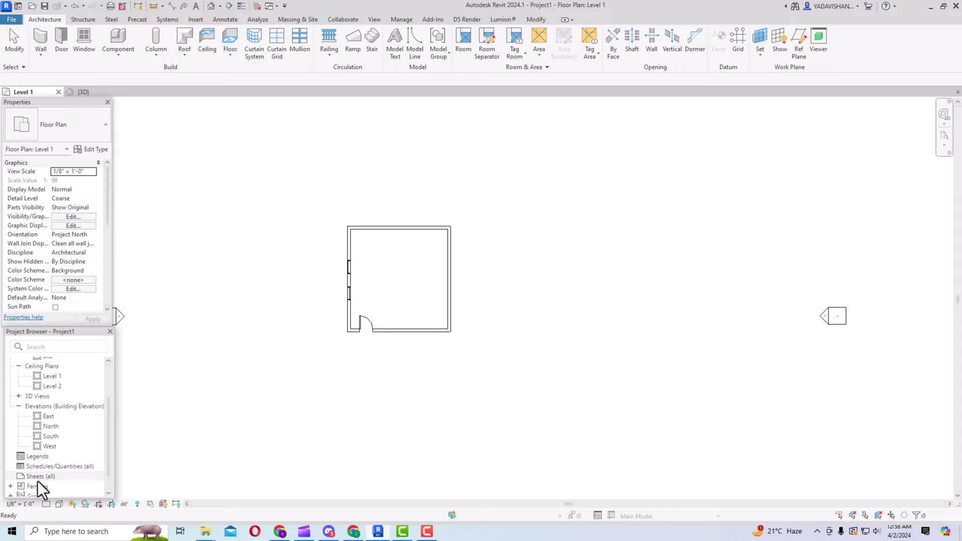
pyautogui.moveTo(108, 419); pyautogui.dragTo(109, 387)
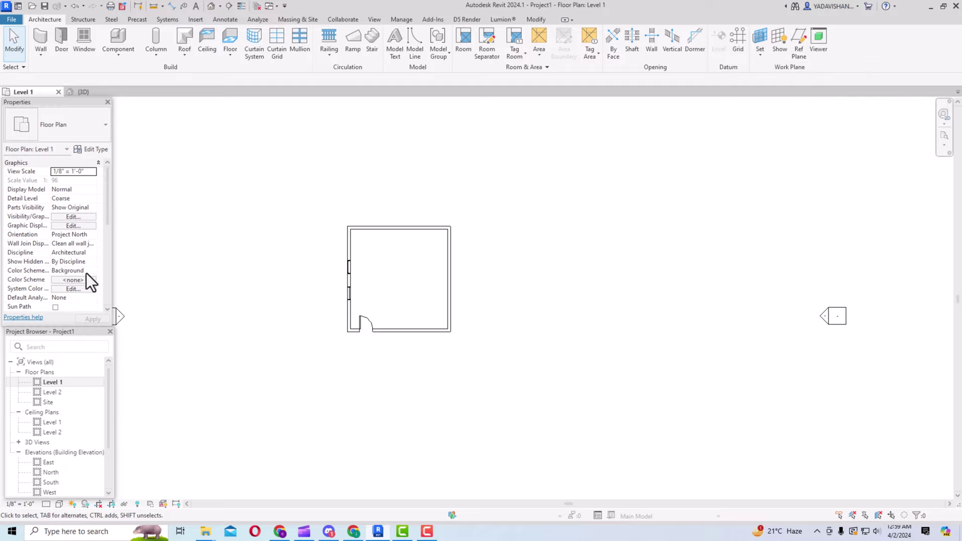
pyautogui.doubleClick(50, 473)
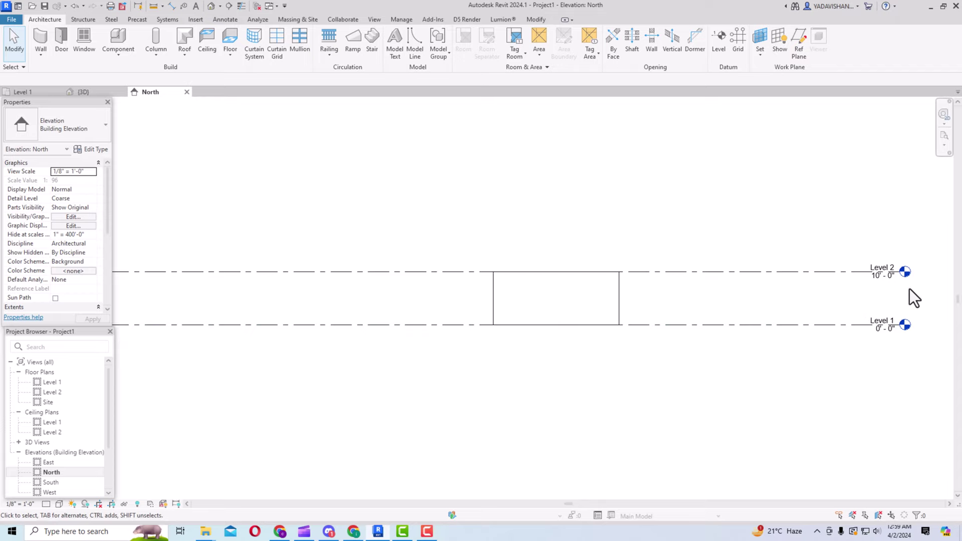
pyautogui.click(719, 35)
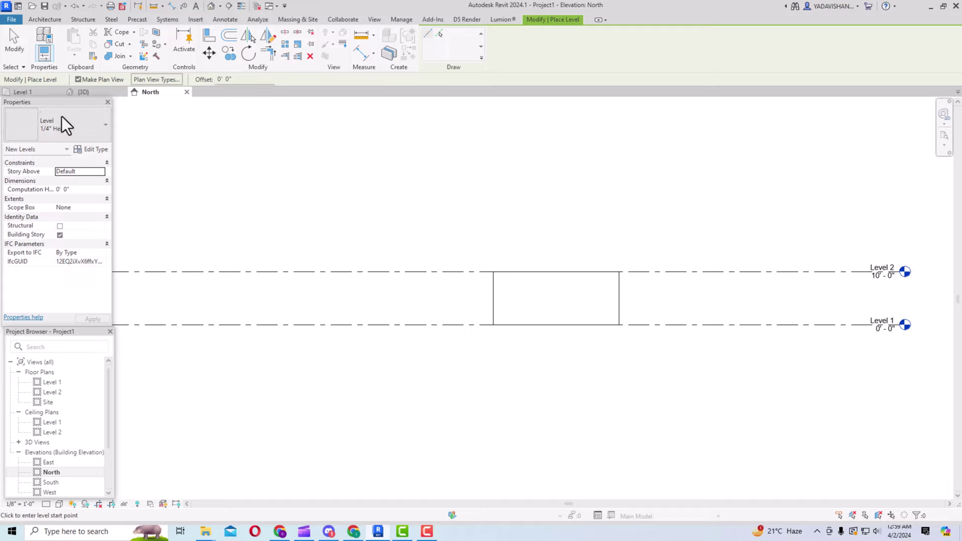
pyautogui.click(76, 131)
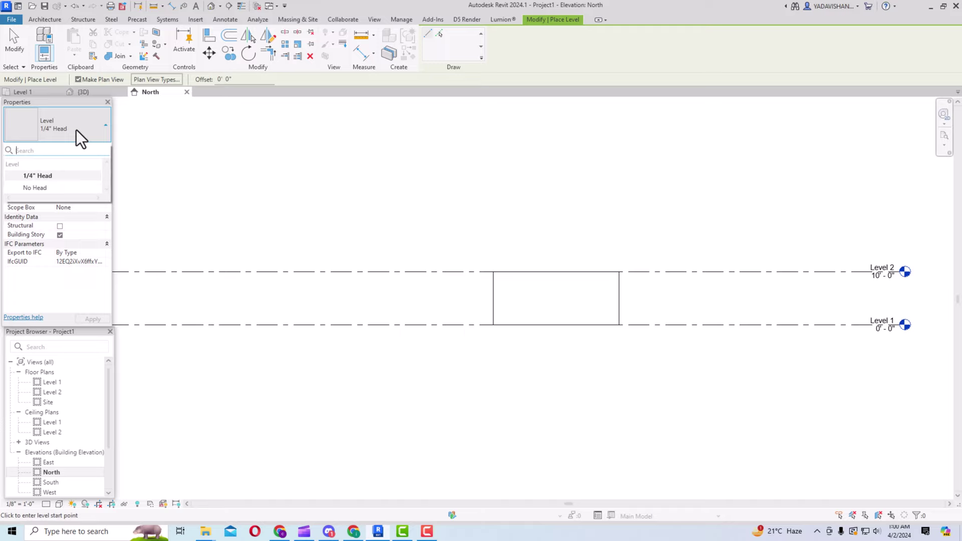
pyautogui.click(64, 132)
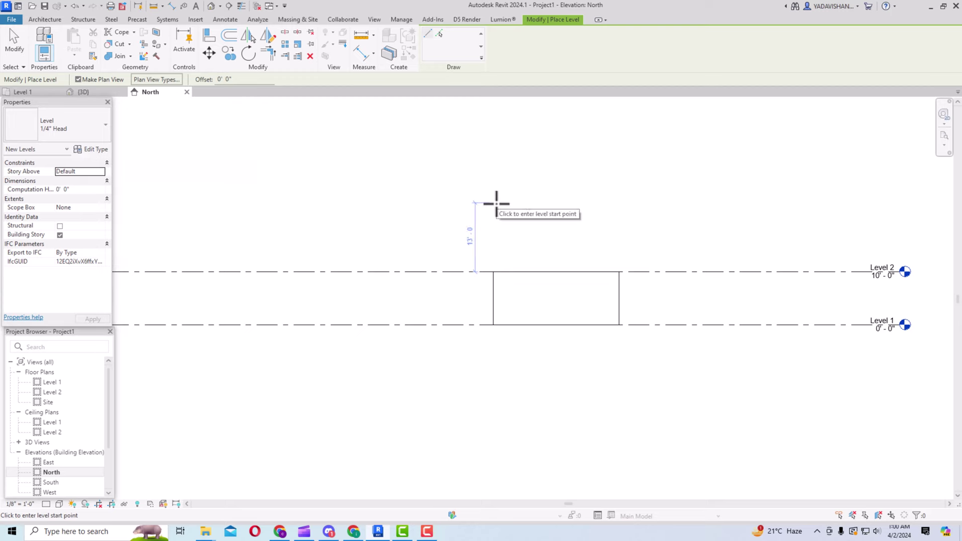
pyautogui.press('Escape')
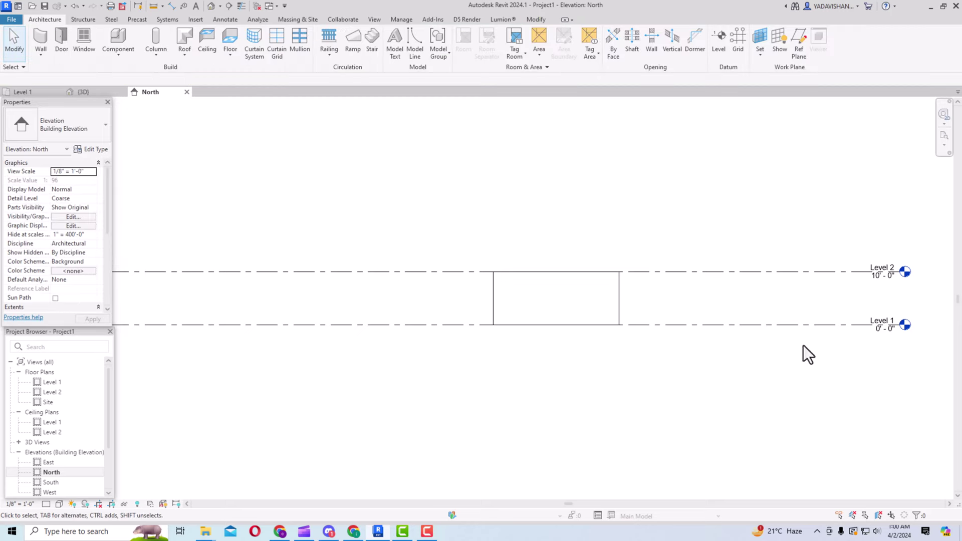
# - Inspect the Level 1 and Level 2 markers in the default 3D view and return to the North elevation
pyautogui.click(211, 5)
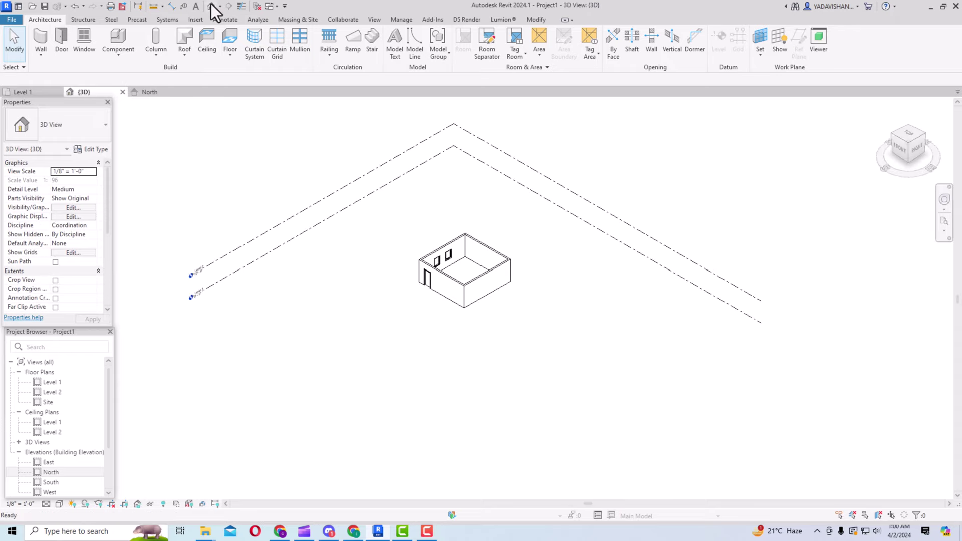
pyautogui.scroll(3, 171, 292)
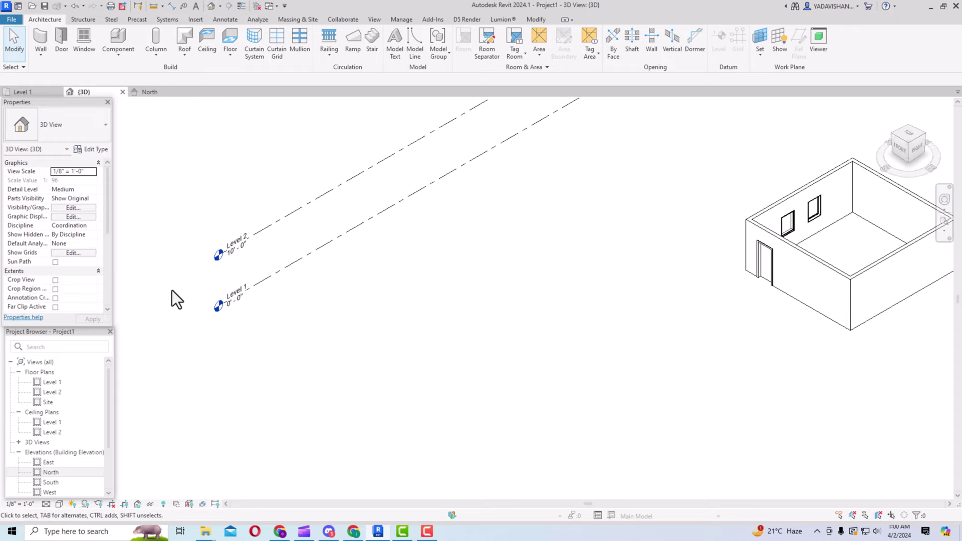
pyautogui.scroll(3, 265, 240)
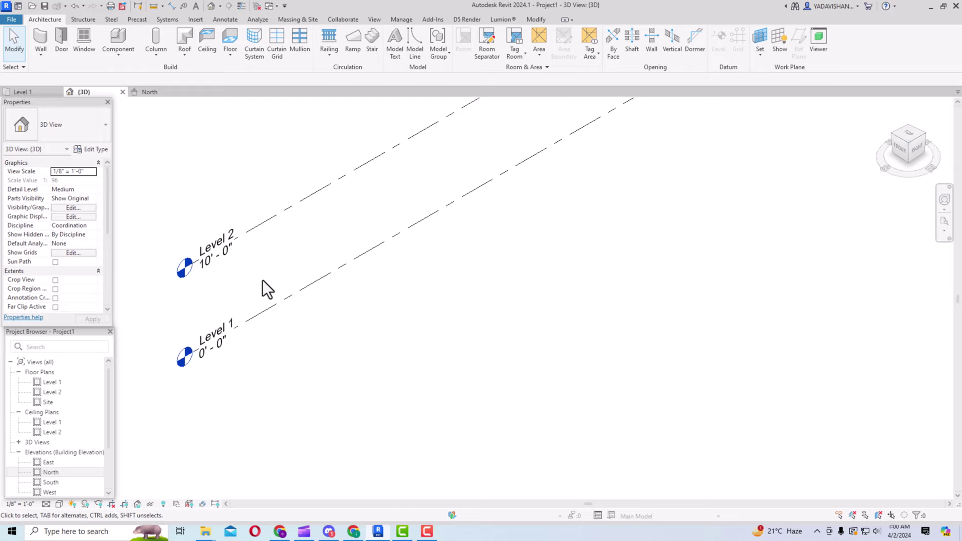
pyautogui.scroll(-5, 252, 316)
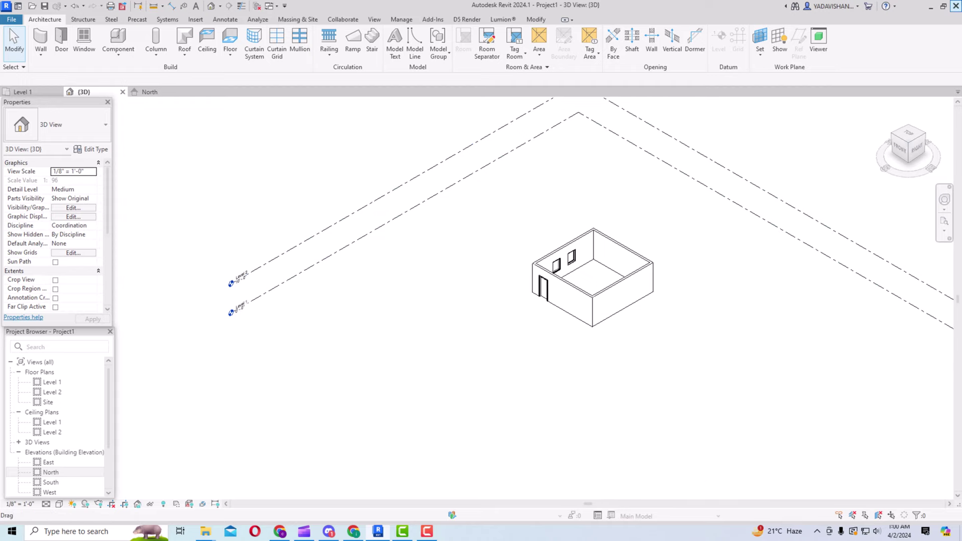
pyautogui.doubleClick(54, 474)
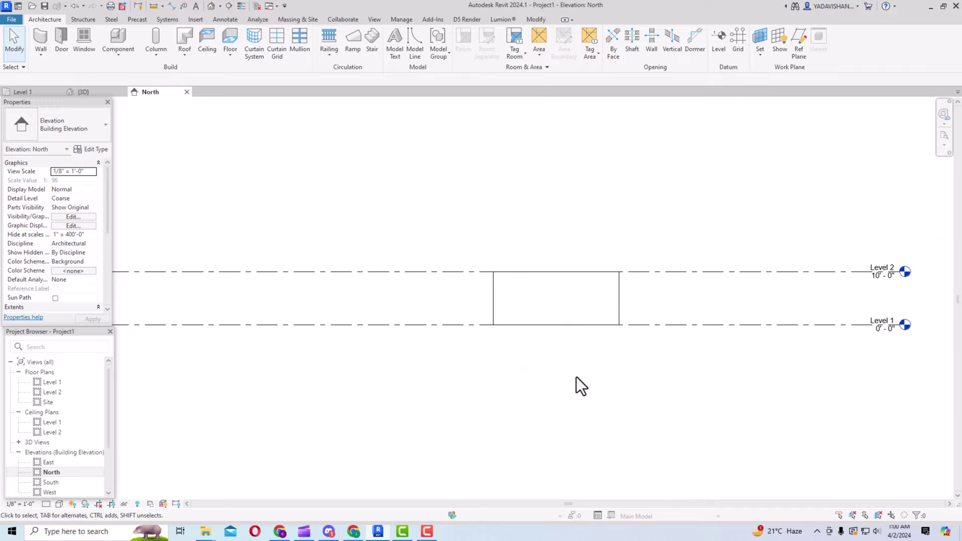
pyautogui.scroll(-3, 577, 376)
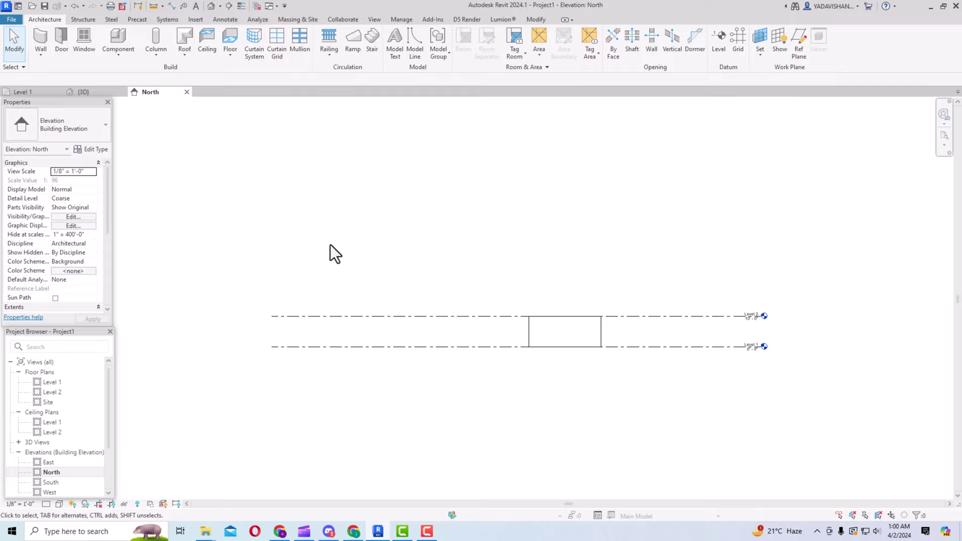
pyautogui.click(722, 50)
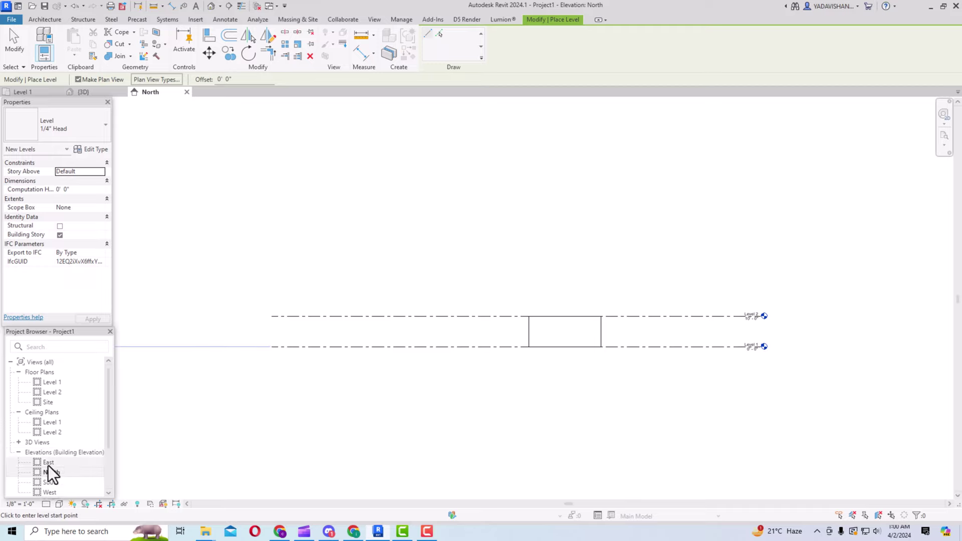
pyautogui.doubleClick(53, 383)
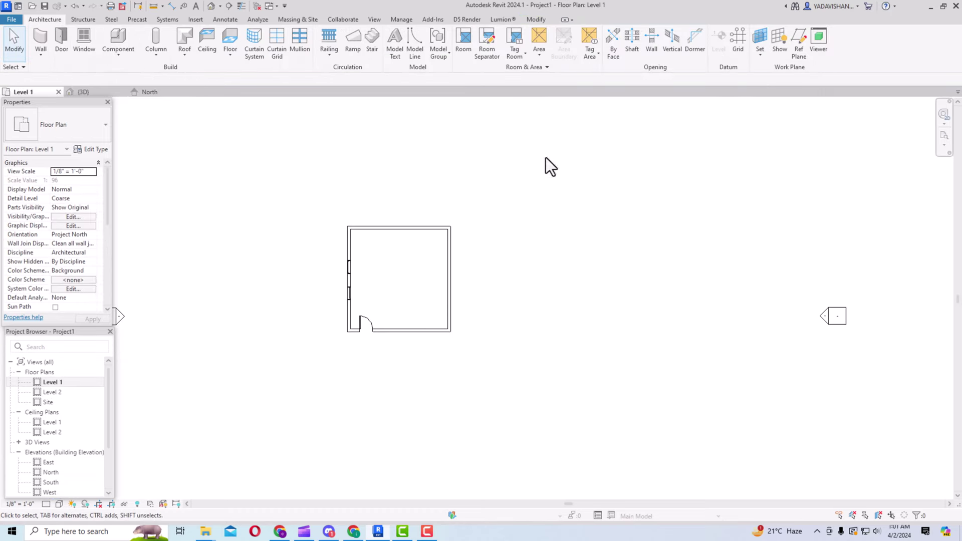
pyautogui.doubleClick(49, 472)
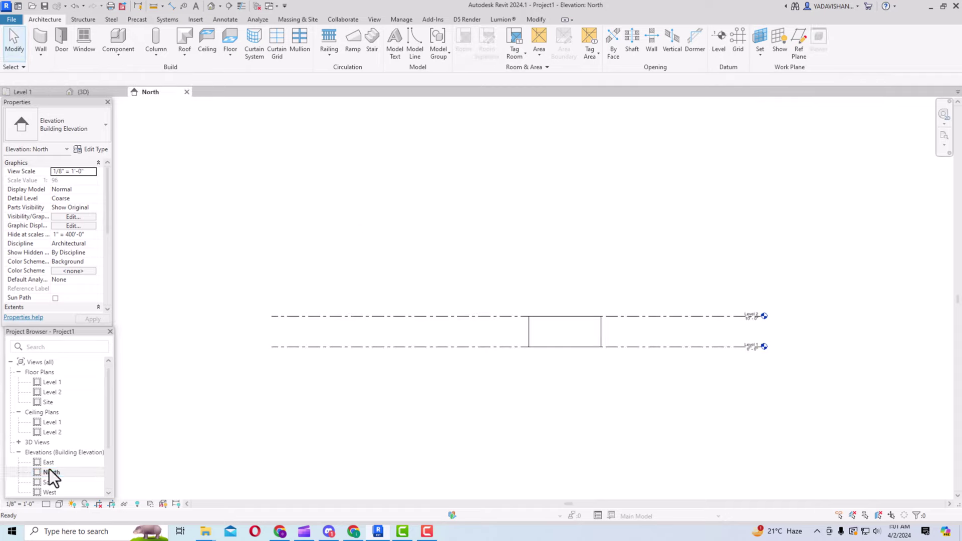
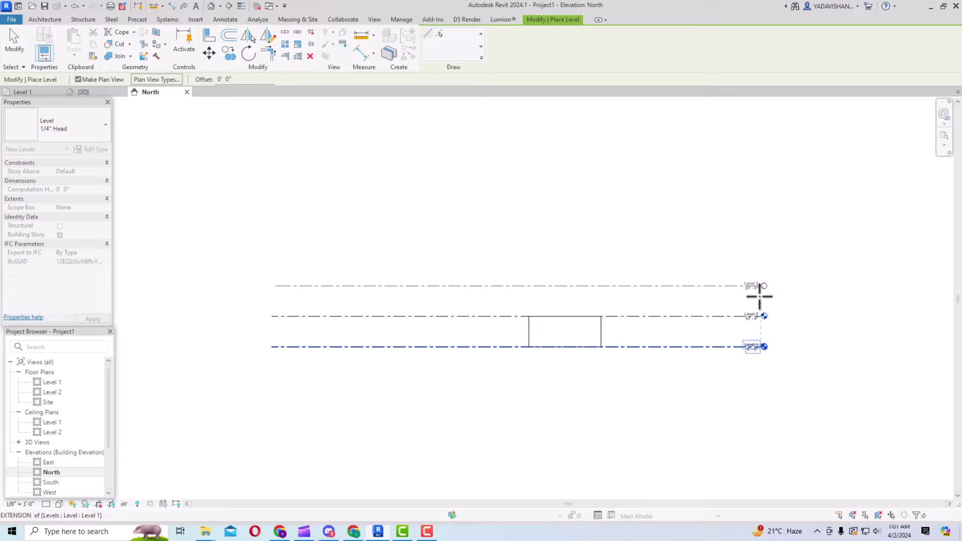
# - Place a new level 10' above Level 2, with its head aligned to the existing level heads
pyautogui.click(760, 295)
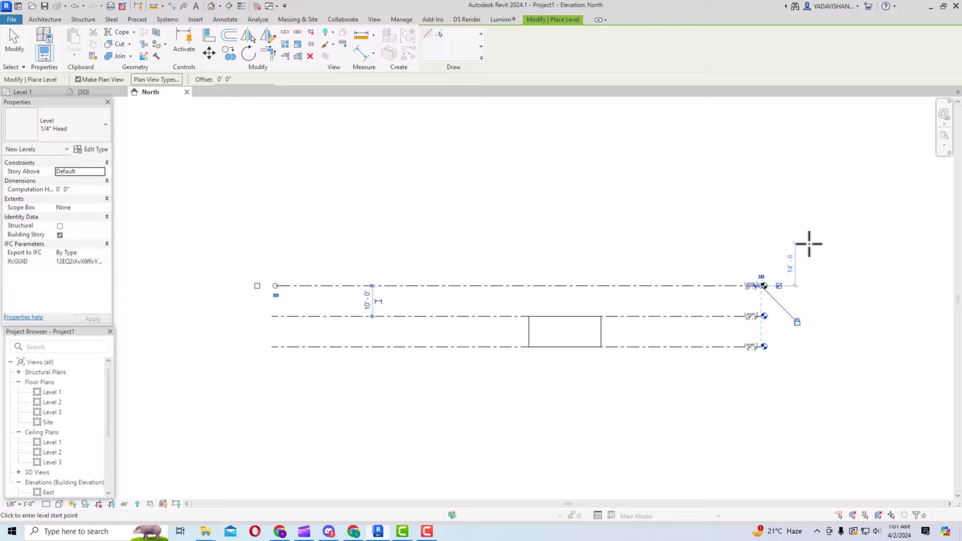
pyautogui.scroll(2, 811, 280)
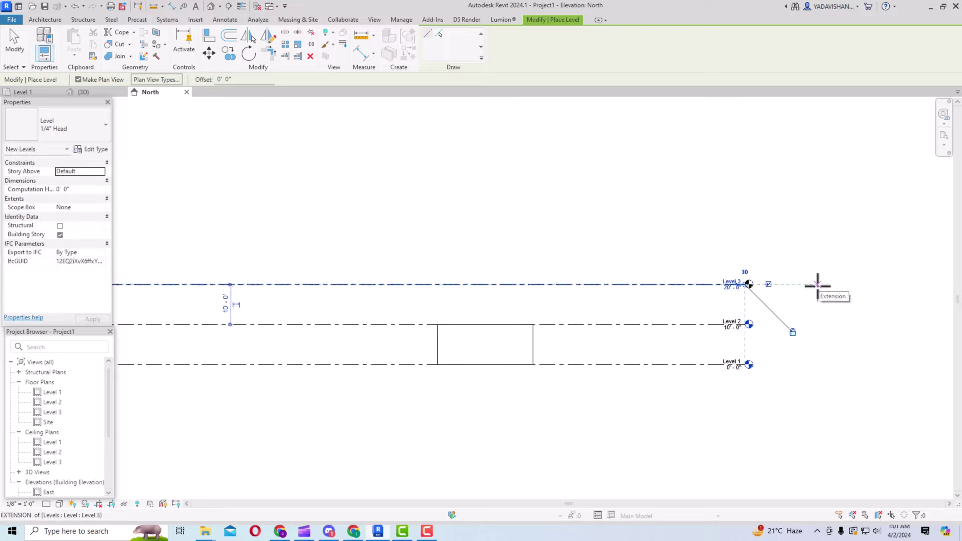
pyautogui.scroll(1, 819, 284)
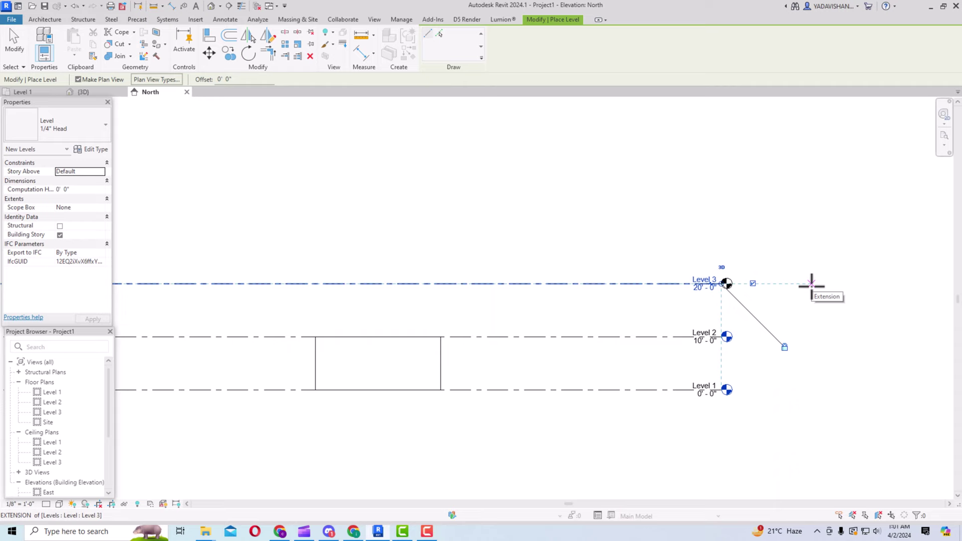
pyautogui.press('Escape')
pyautogui.press('Escape')
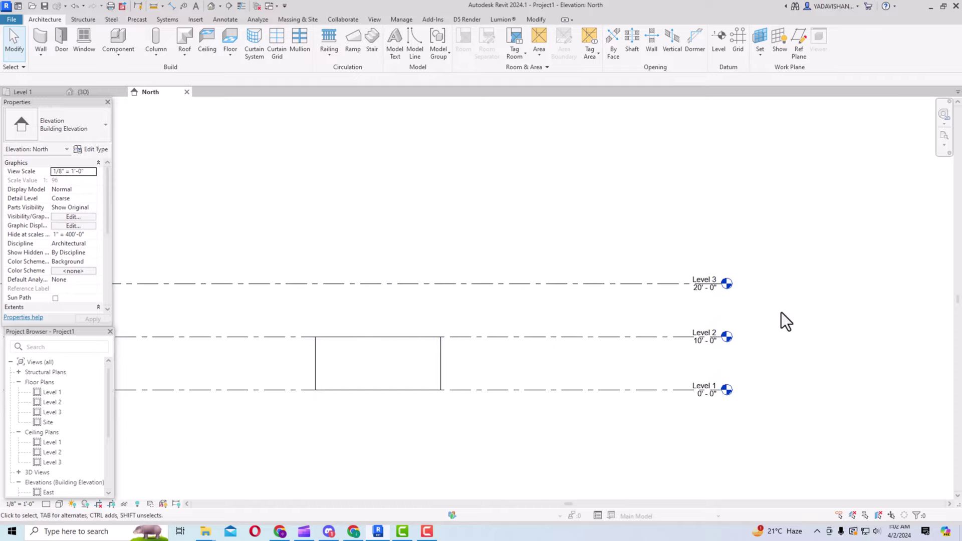
# - Set the distance between Level 3 and Level 2 to 12'
pyautogui.scroll(-3, 781, 312)
pyautogui.click(629, 297)
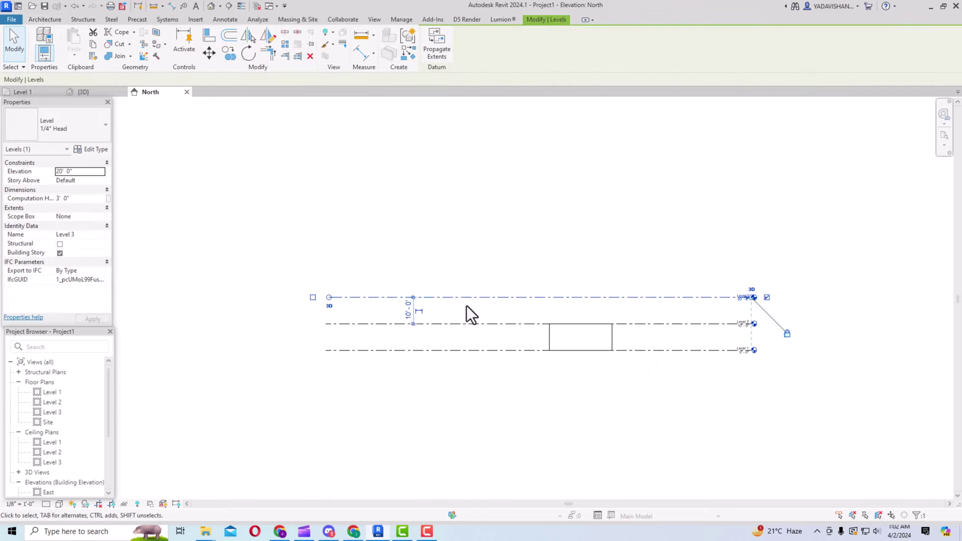
pyautogui.click(410, 314)
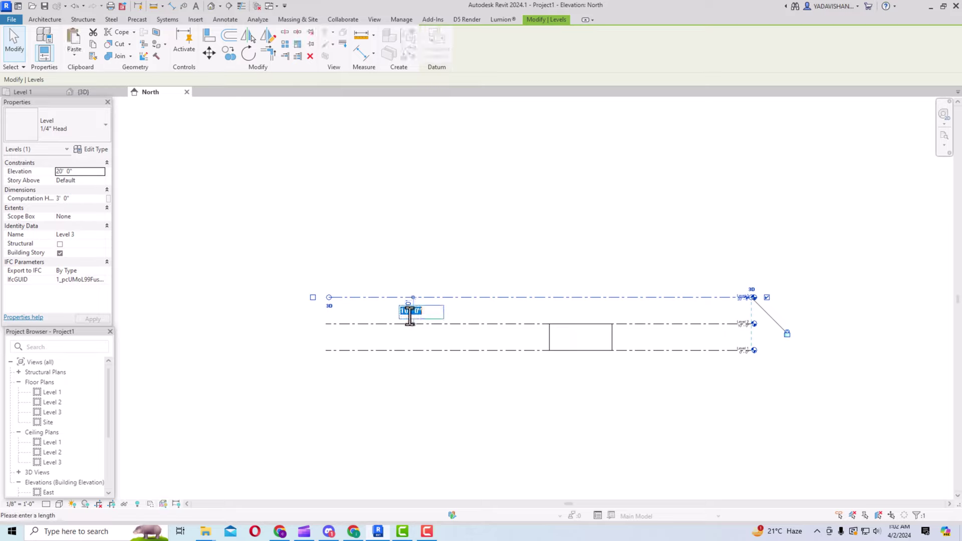
pyautogui.write('12')
pyautogui.press('Return')
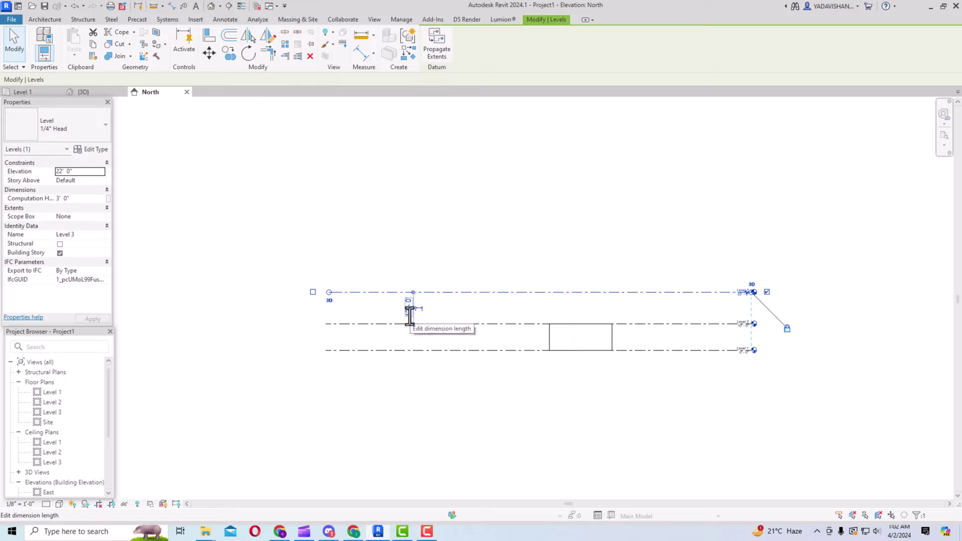
# - Set the spacing between Level 3 and Level 2 to 8'
pyautogui.click(410, 313)
pyautogui.write('8')
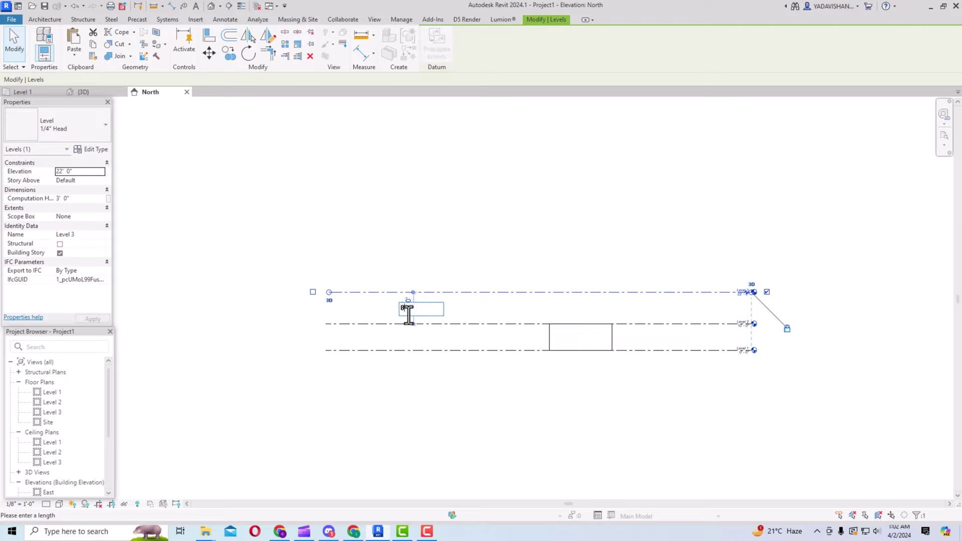
pyautogui.press('Return')
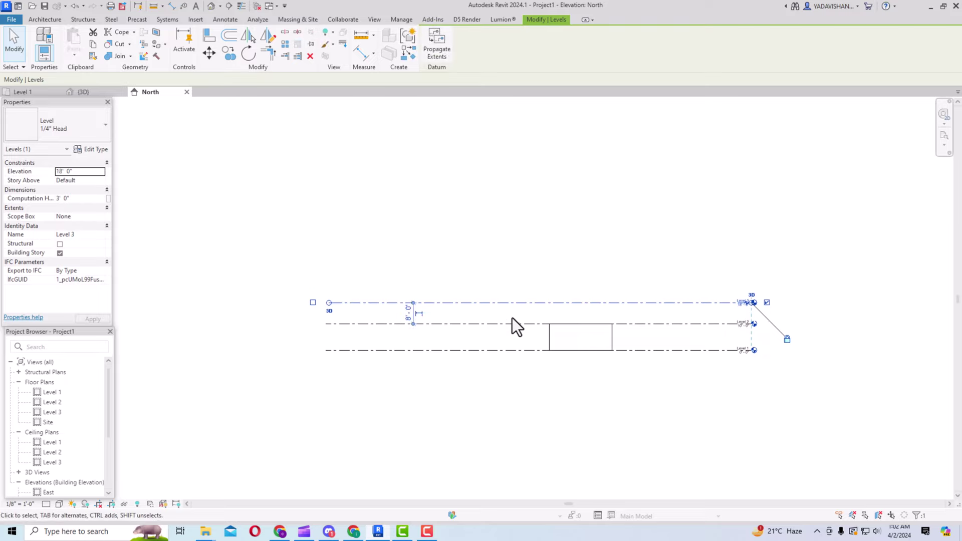
# - Set the height of Level 3 above Level 2 to 10'
pyautogui.click(408, 314)
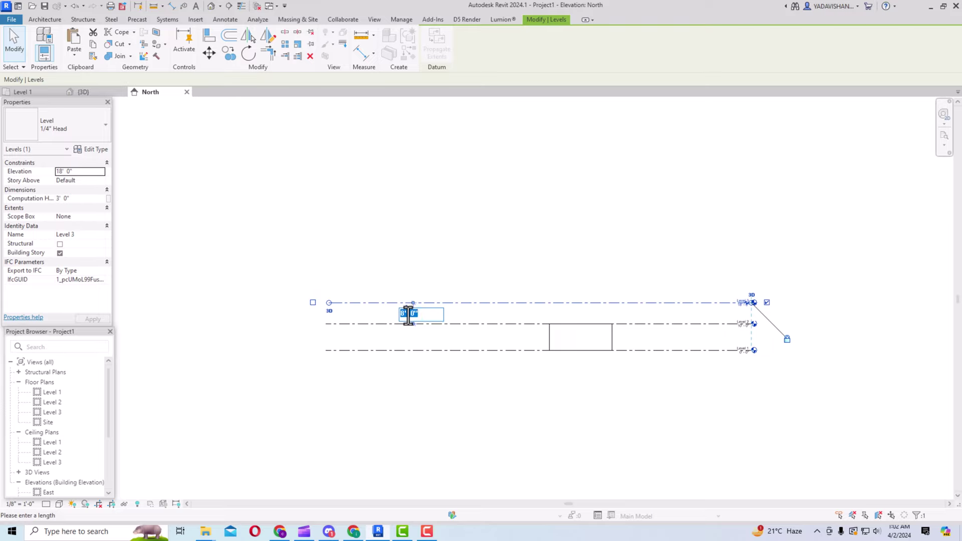
pyautogui.write('10')
pyautogui.press('Return')
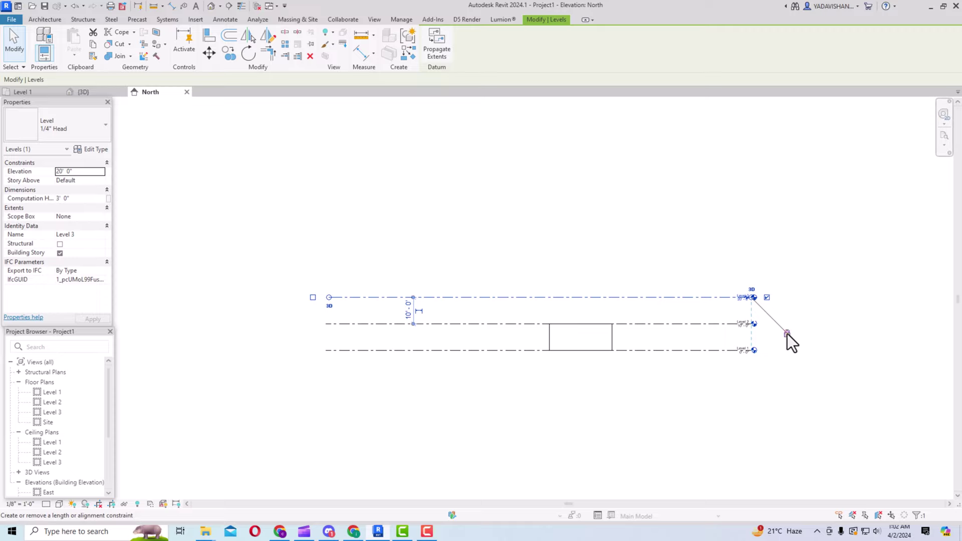
# - Hide and show the bubble at the head end of Level 3 twice
pyautogui.click(767, 297)
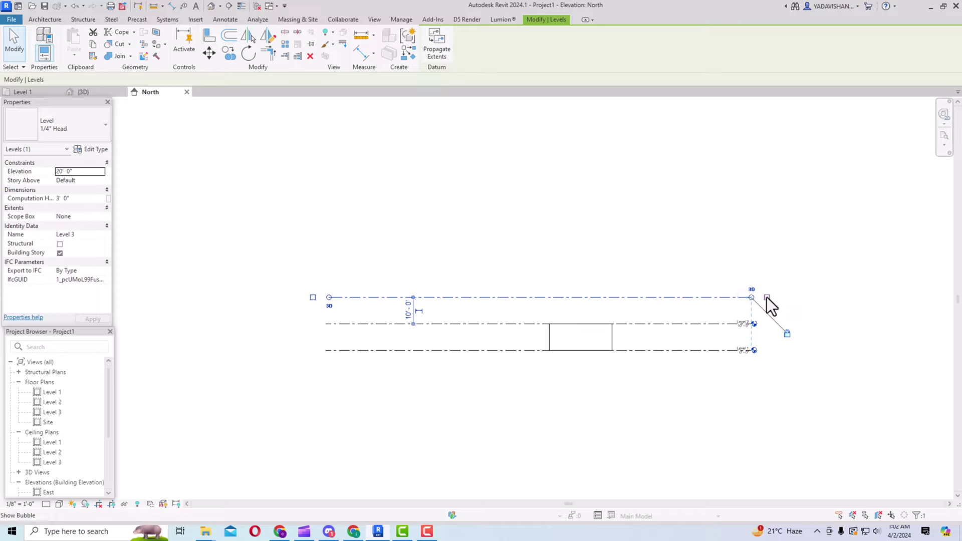
pyautogui.click(768, 298)
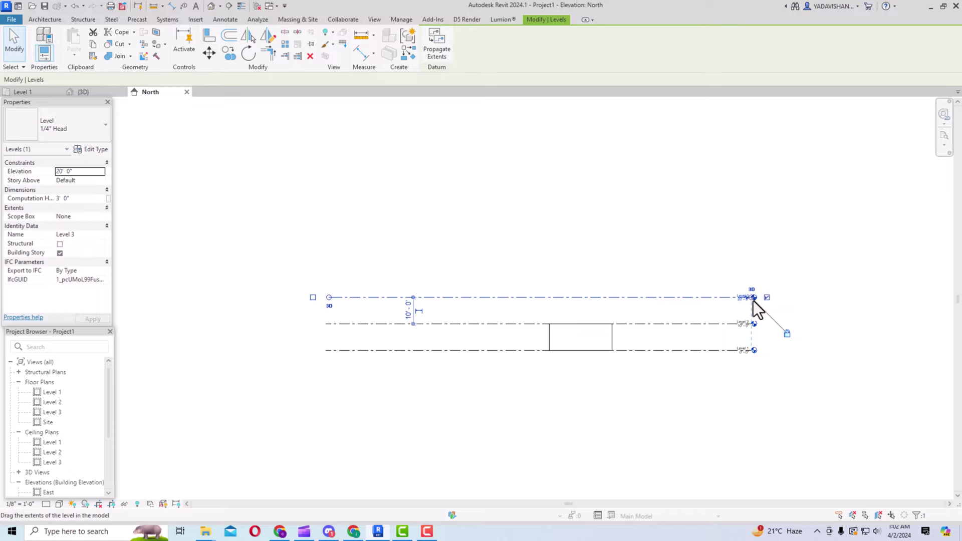
pyautogui.click(768, 299)
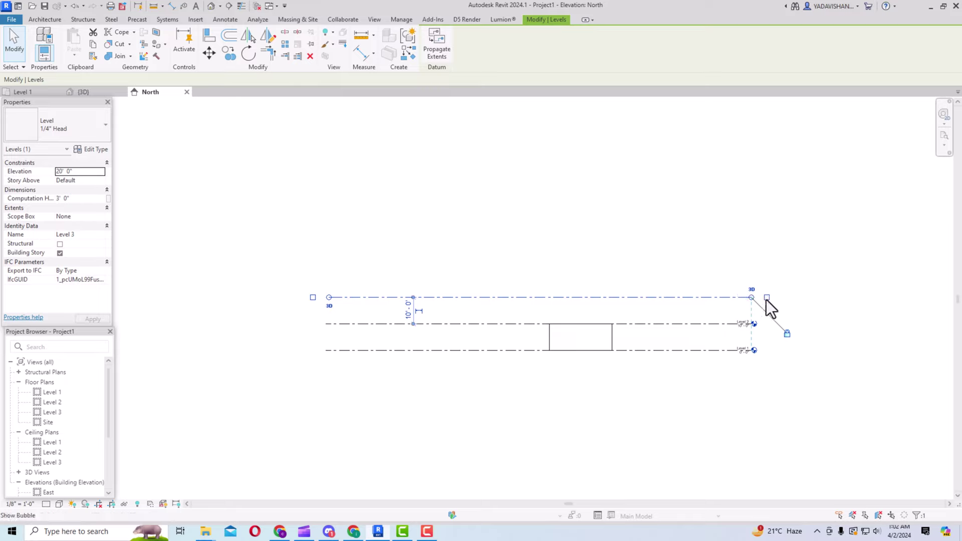
pyautogui.click(766, 298)
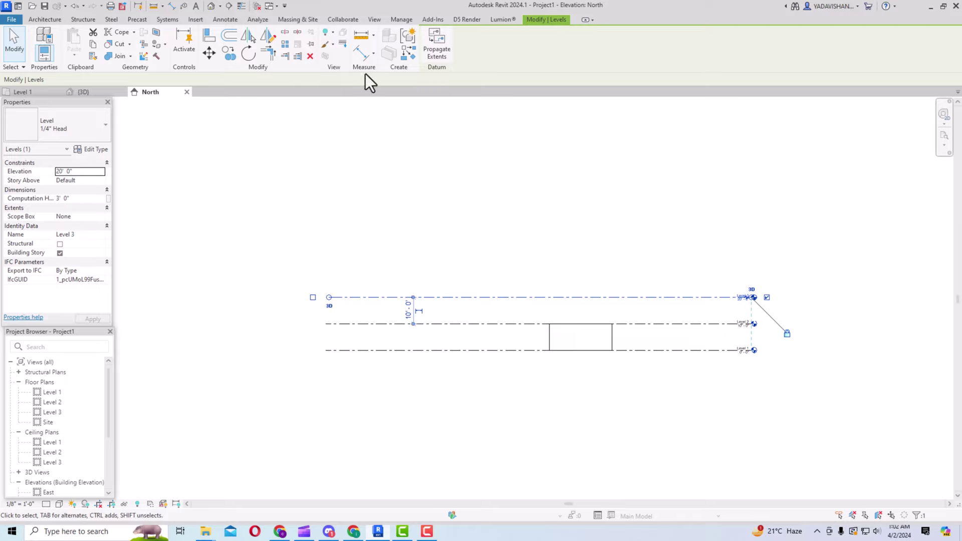
# - Draw another level 10' above Level 3, with its head aligned to the existing level heads
pyautogui.click(44, 20)
pyautogui.click(721, 42)
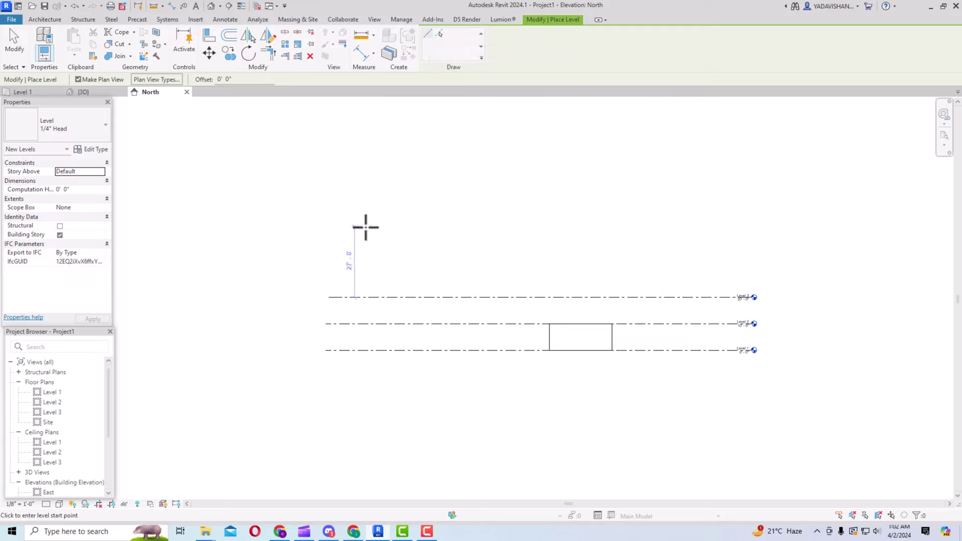
pyautogui.click(333, 272)
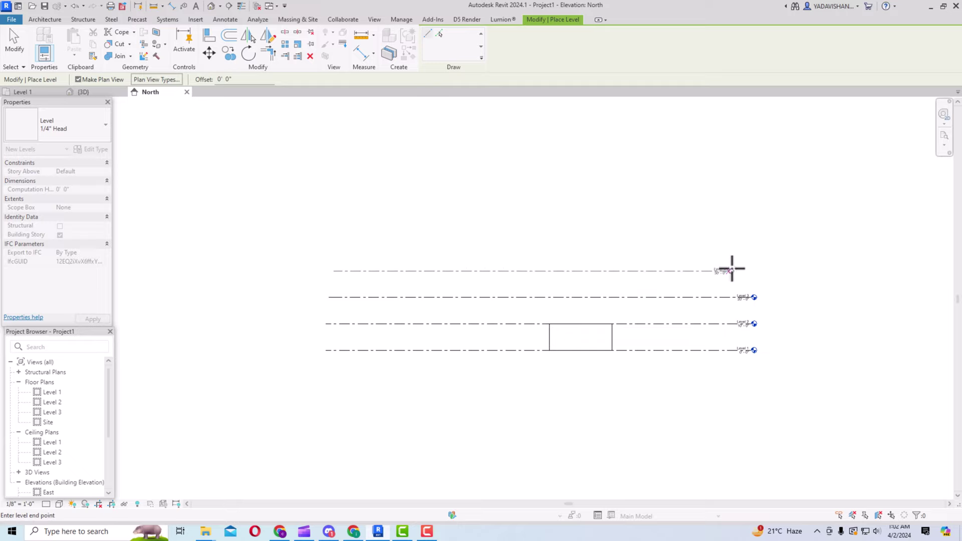
pyautogui.click(750, 271)
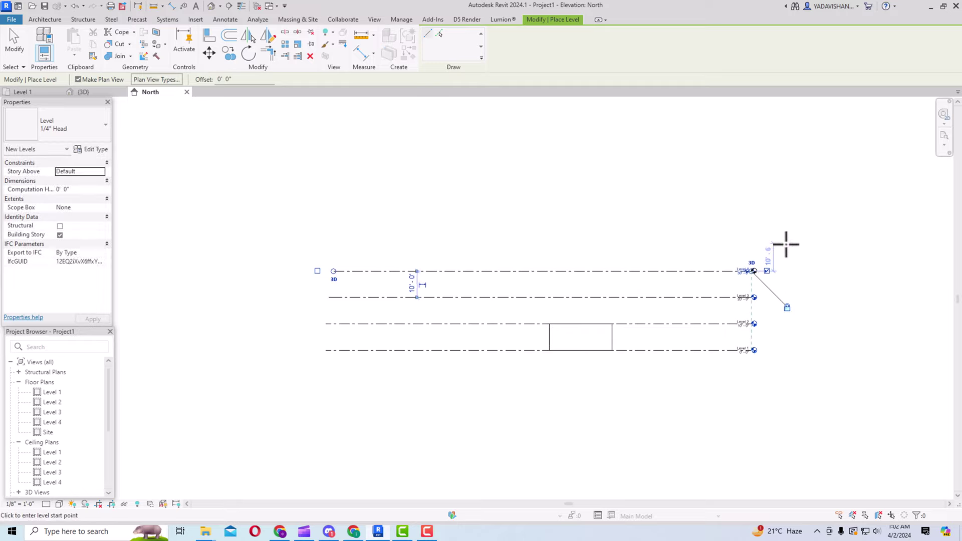
# - Align the tail end of Level 4 with the tail ends of Levels 1 and 2
pyautogui.press('Escape')
pyautogui.press('Escape')
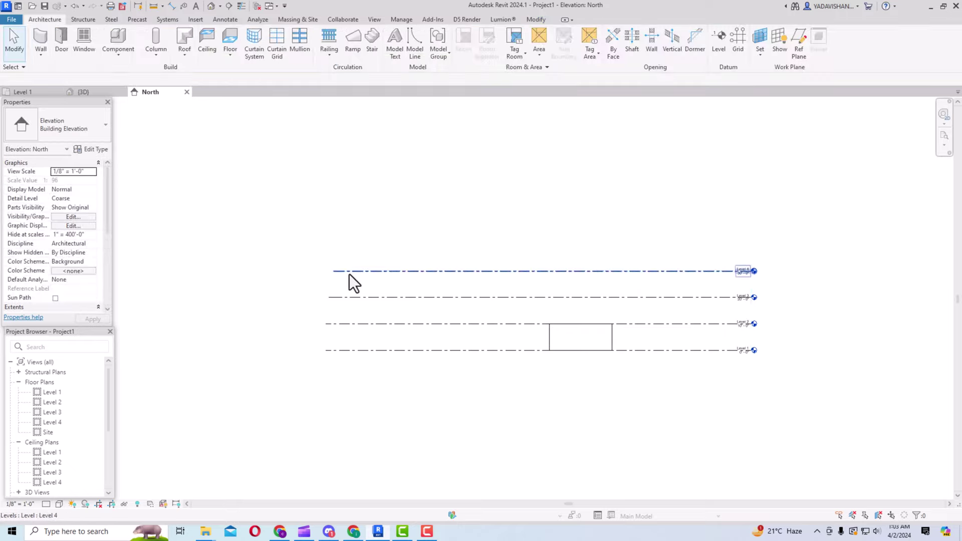
pyautogui.press('l')
pyautogui.press('l')
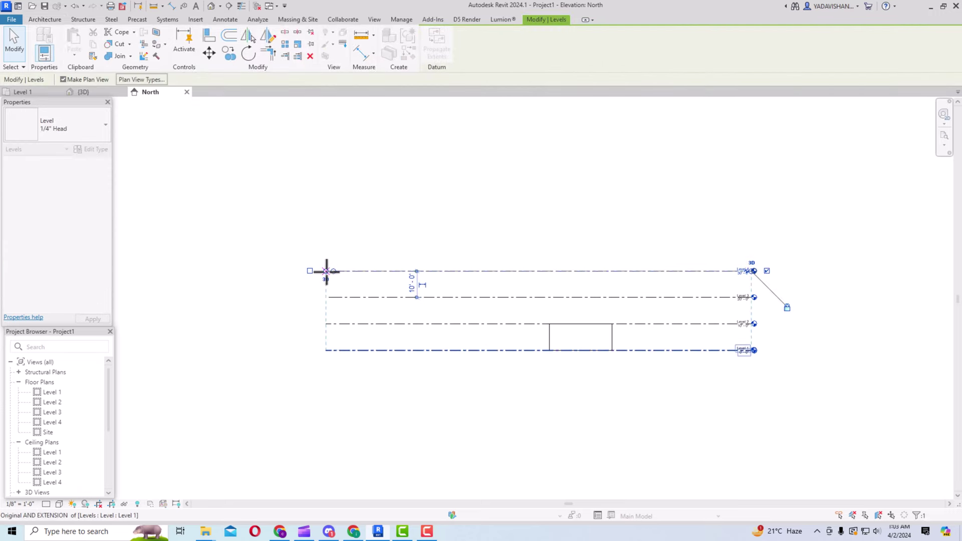
pyautogui.press('Escape')
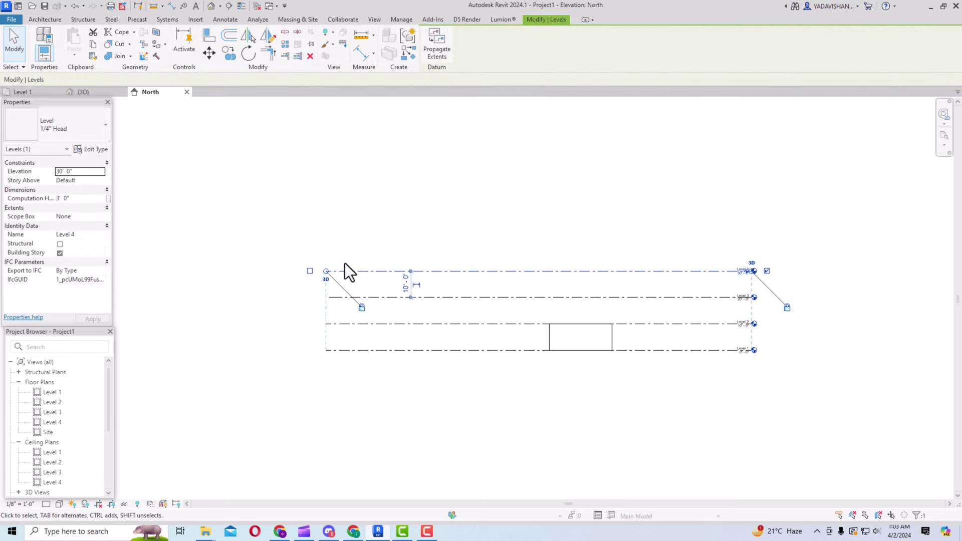
pyautogui.press('Escape')
# - Align the tail end of Level 3 with the tail ends of the other levels
pyautogui.click(329, 298)
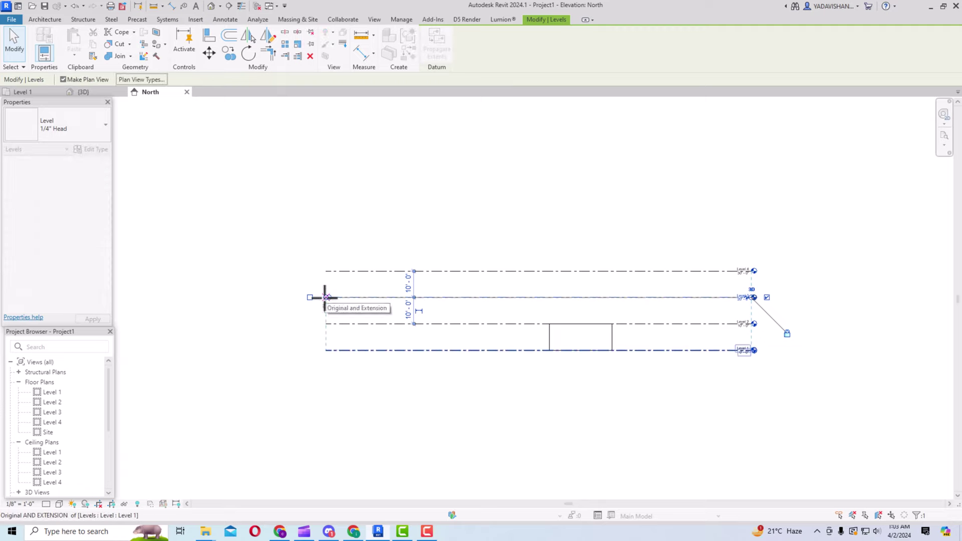
pyautogui.click(326, 297)
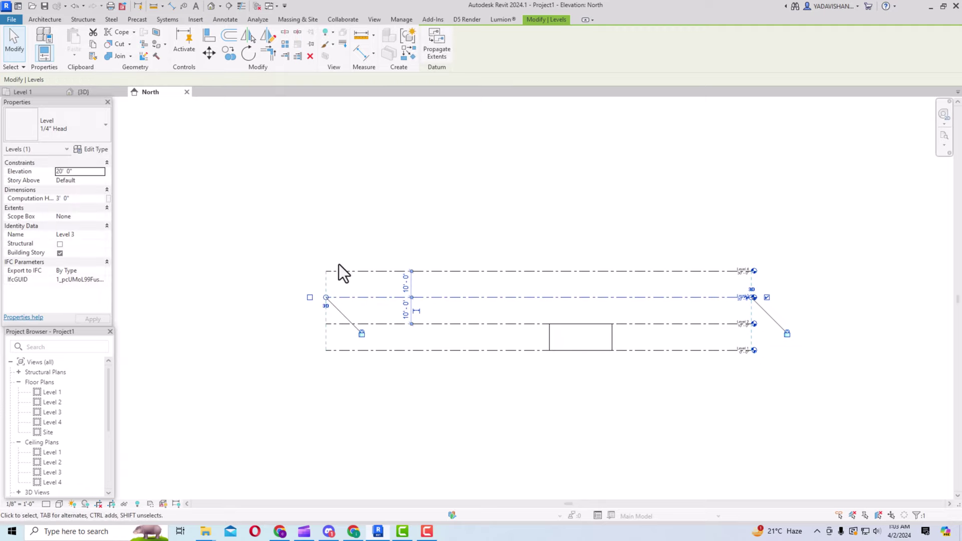
pyautogui.press('Escape')
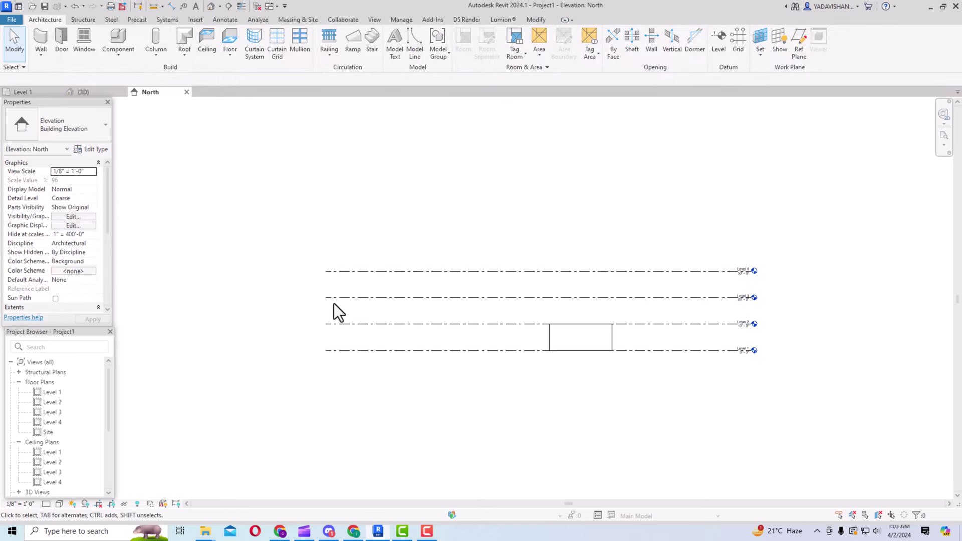
# - Set the elevation of Level 4 to 35' at its level head
pyautogui.scroll(3, 766, 299)
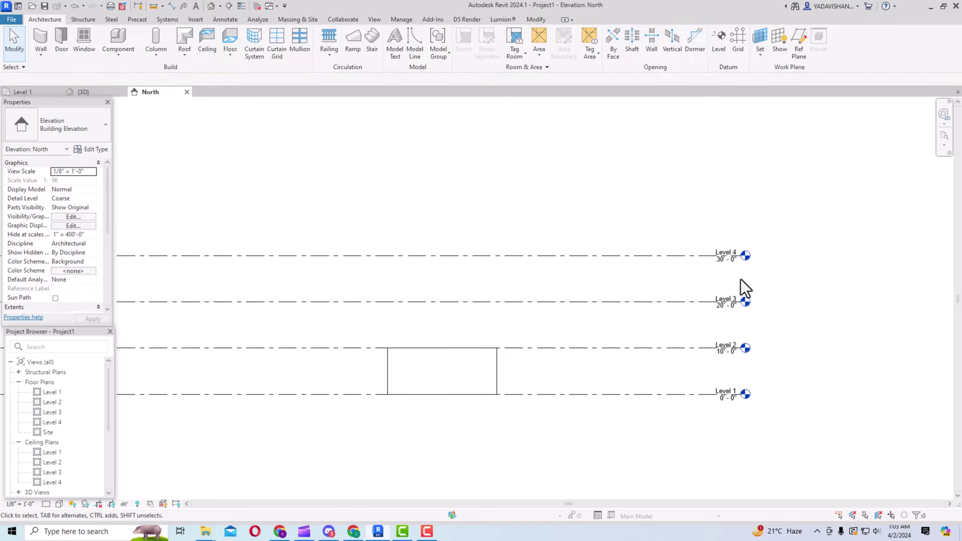
pyautogui.click(720, 261)
pyautogui.click(722, 262)
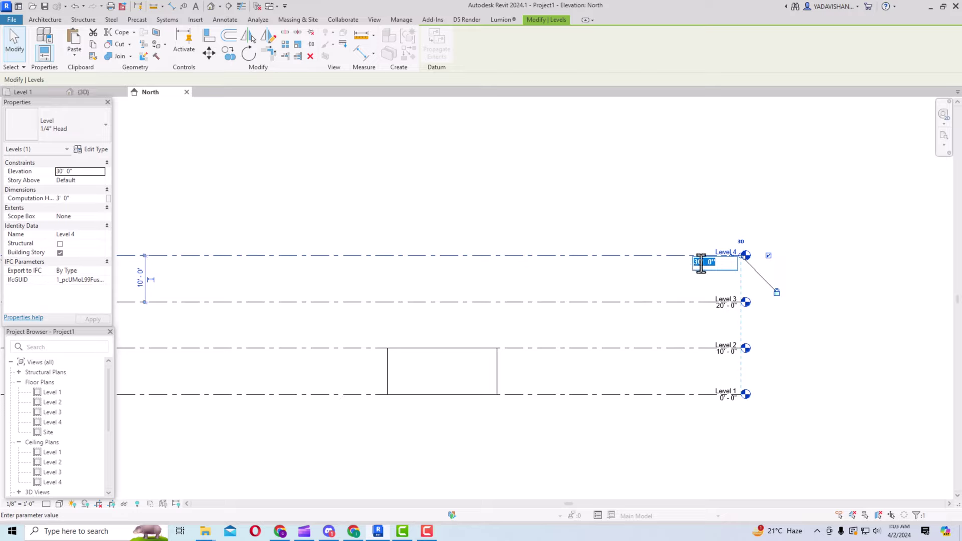
pyautogui.write('35')
pyautogui.press('Return')
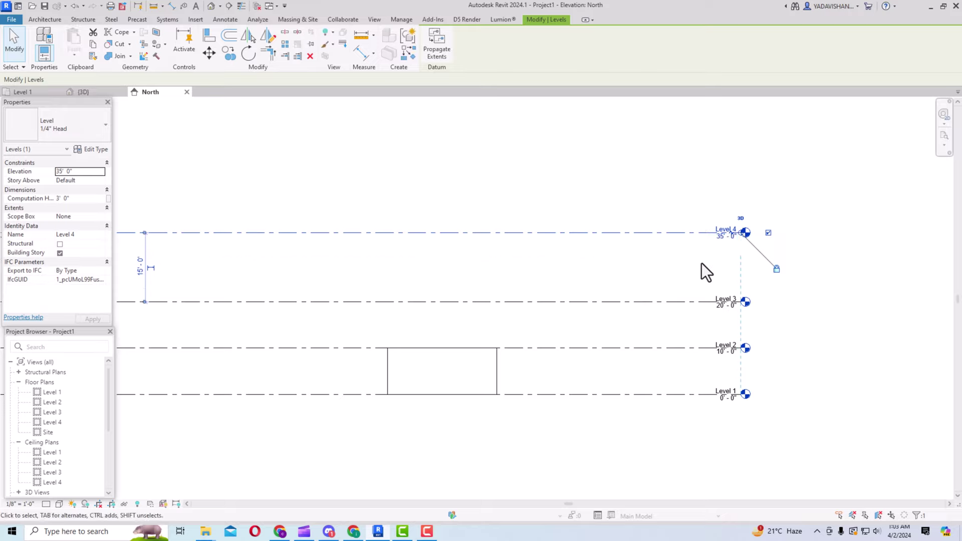
pyautogui.click(680, 272)
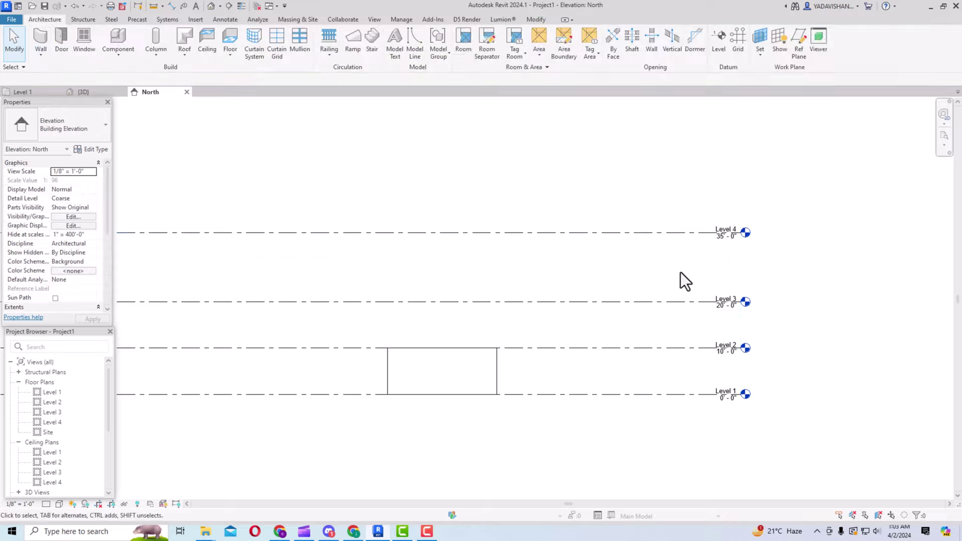
# - Set the elevation of Level 4 to 30' at its level head
pyautogui.click(718, 240)
pyautogui.click(718, 240)
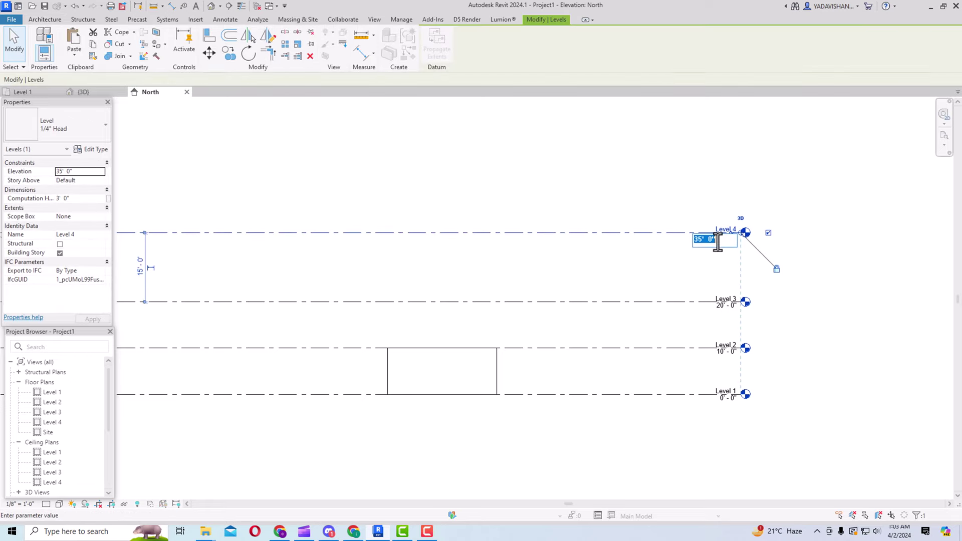
pyautogui.write('30')
pyautogui.press('Return')
pyautogui.click(696, 280)
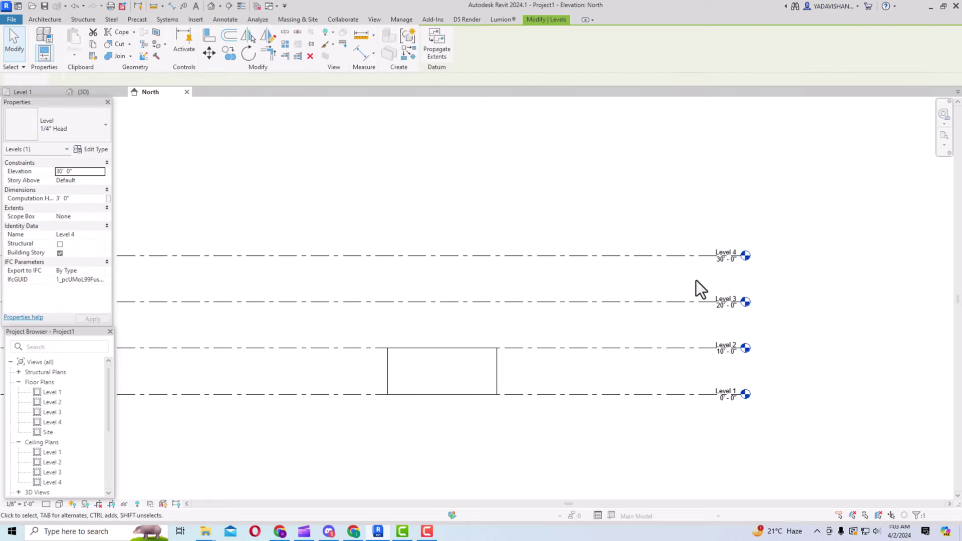
# - Add five levels above Level 4 at 10' spacing, using Pick Lines with a 10' offset from each topmost level
pyautogui.scroll(-2, 750, 293)
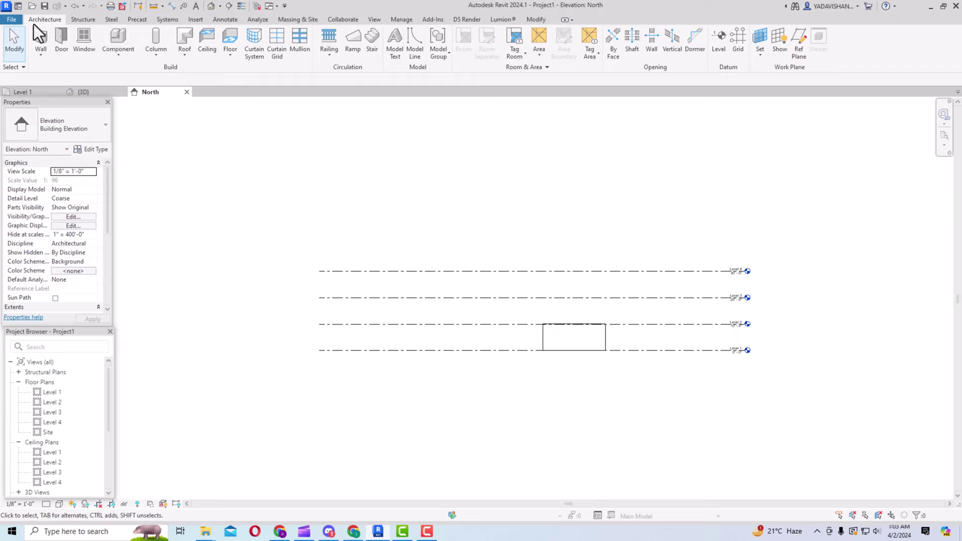
pyautogui.click(720, 43)
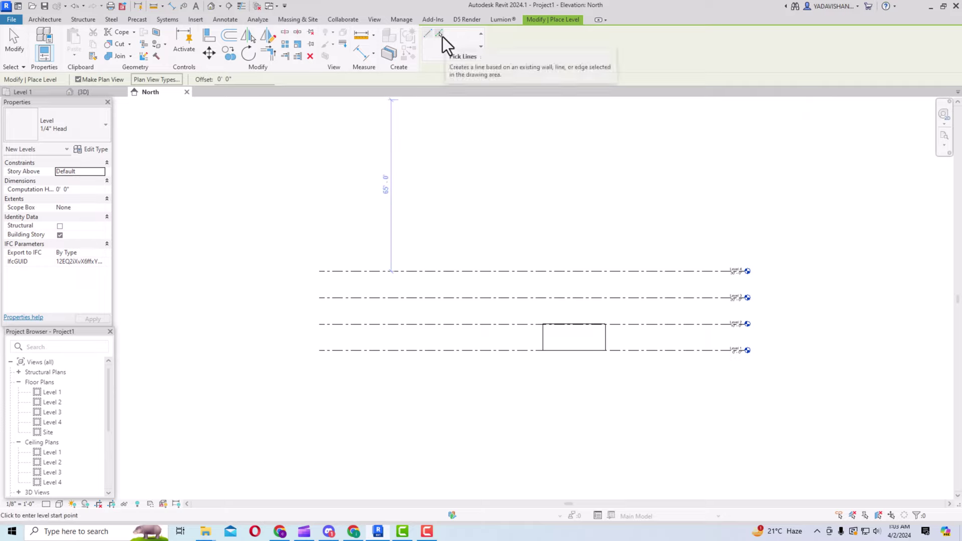
pyautogui.click(440, 34)
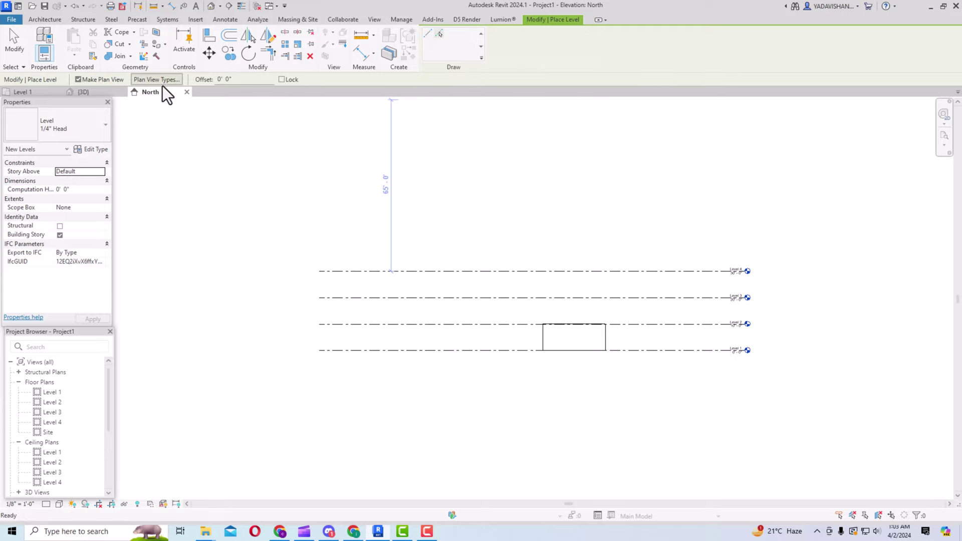
pyautogui.click(230, 79)
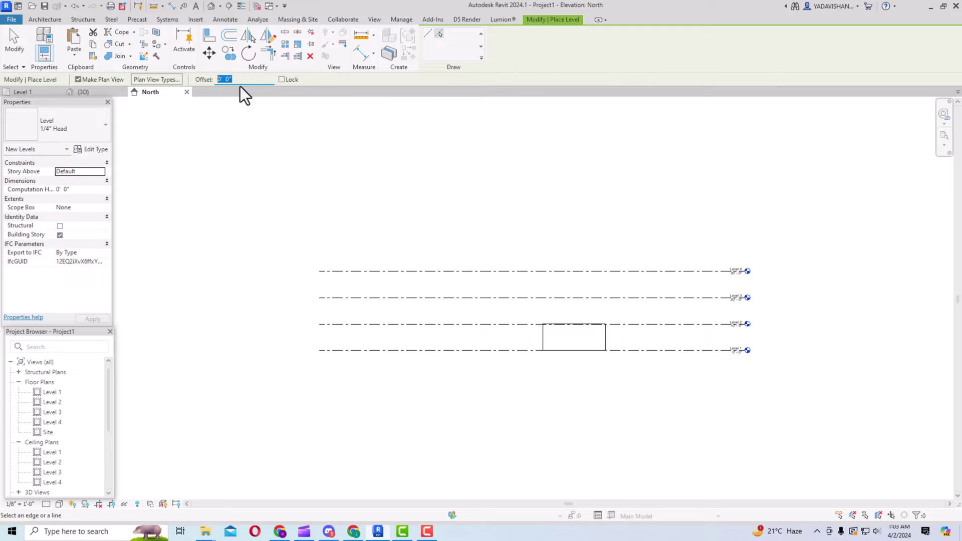
pyautogui.write("10'")
pyautogui.press('Return')
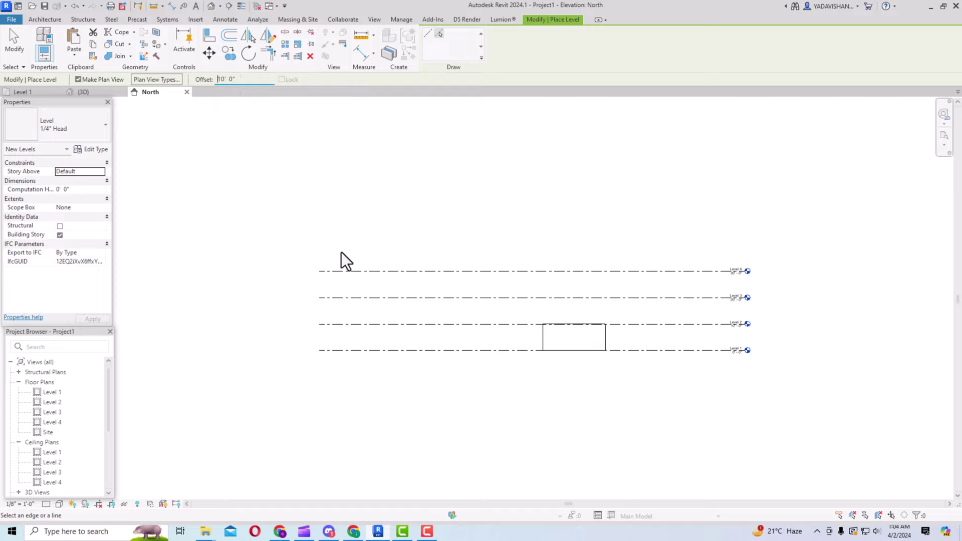
pyautogui.click(648, 269)
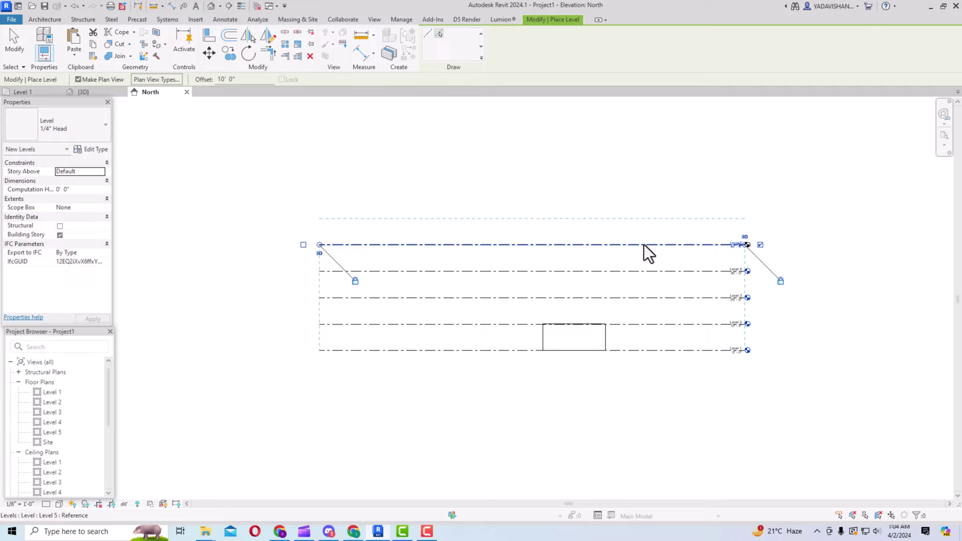
pyautogui.click(644, 244)
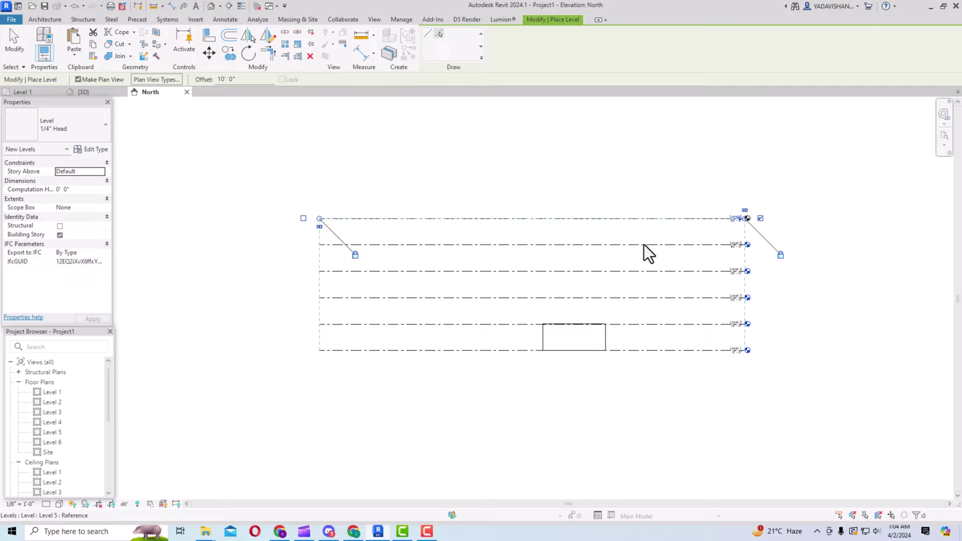
pyautogui.click(657, 217)
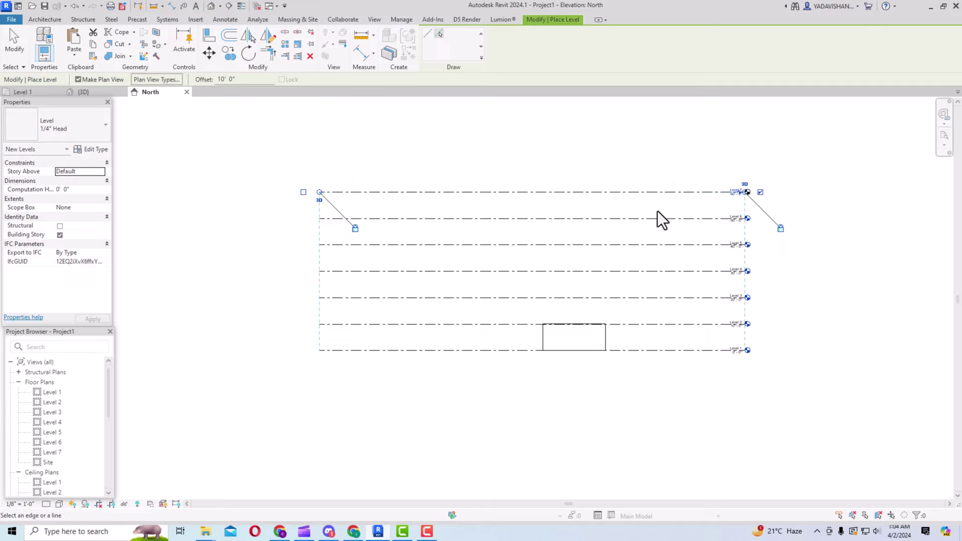
pyautogui.click(636, 192)
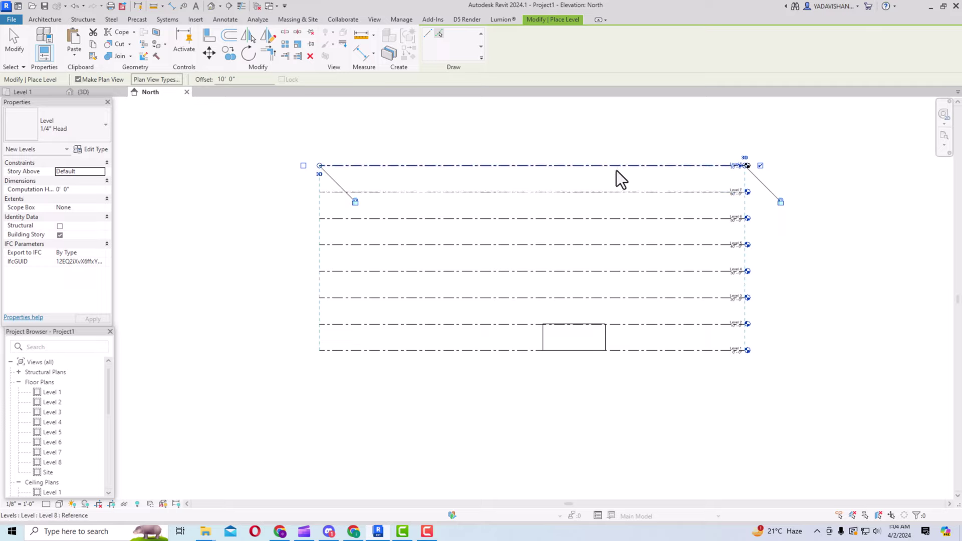
pyautogui.click(613, 165)
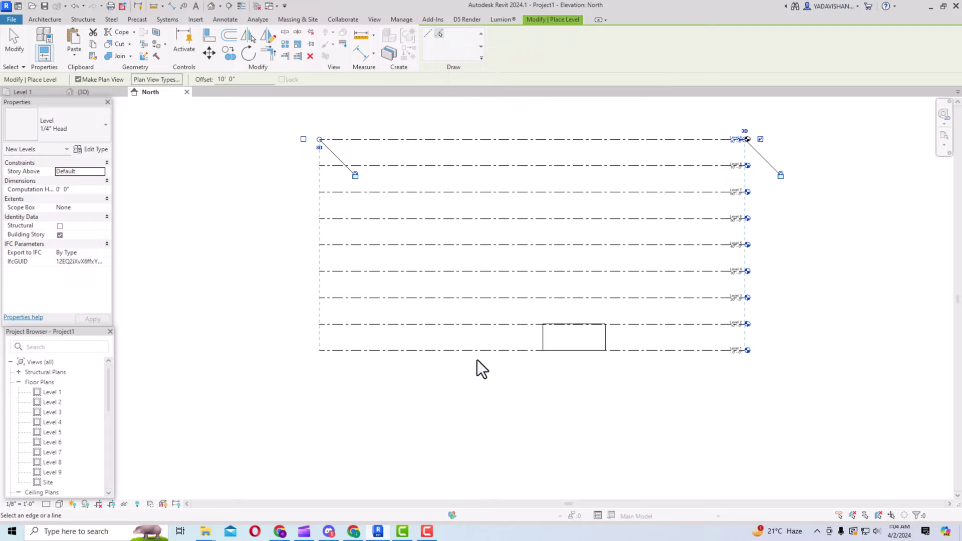
# - Add a level 10' below Level 1 from its line and finish placing levels
pyautogui.click(709, 353)
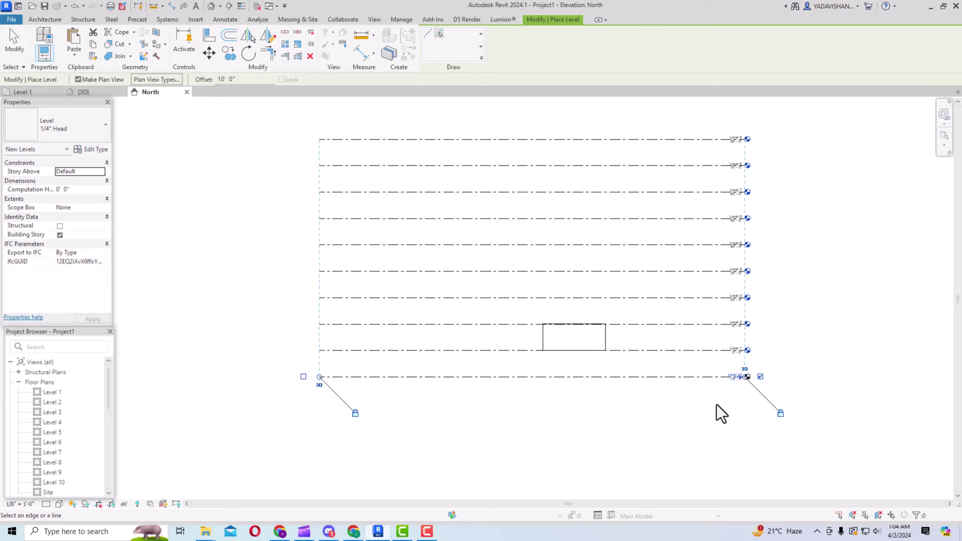
pyautogui.press('Escape')
pyautogui.press('Escape')
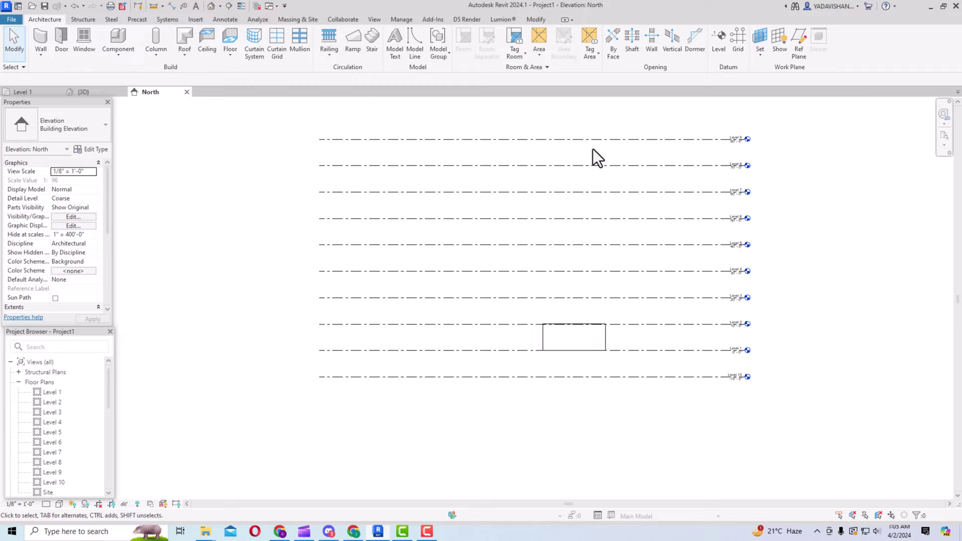
# - Duplicate the level type of the lowest level as 1/4" Head 2
pyautogui.click(508, 379)
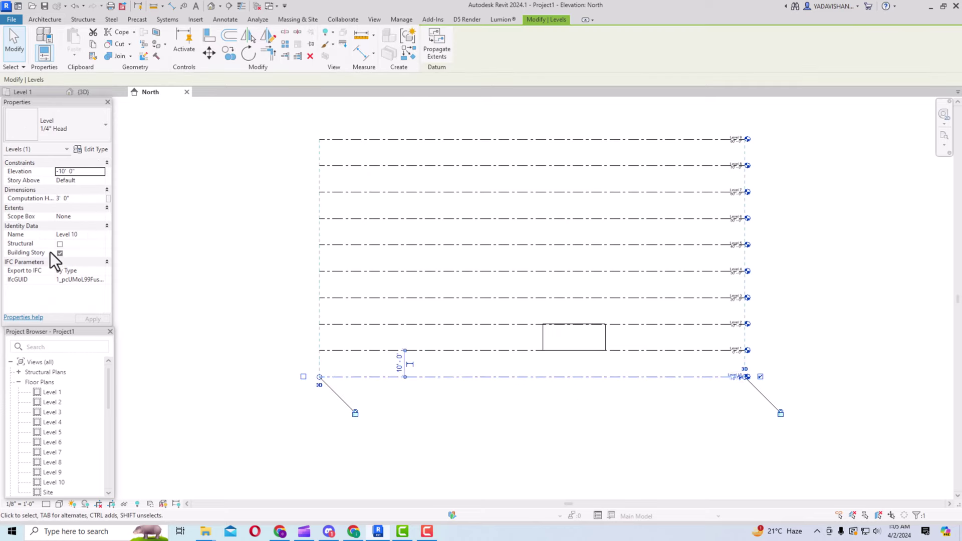
pyautogui.click(85, 148)
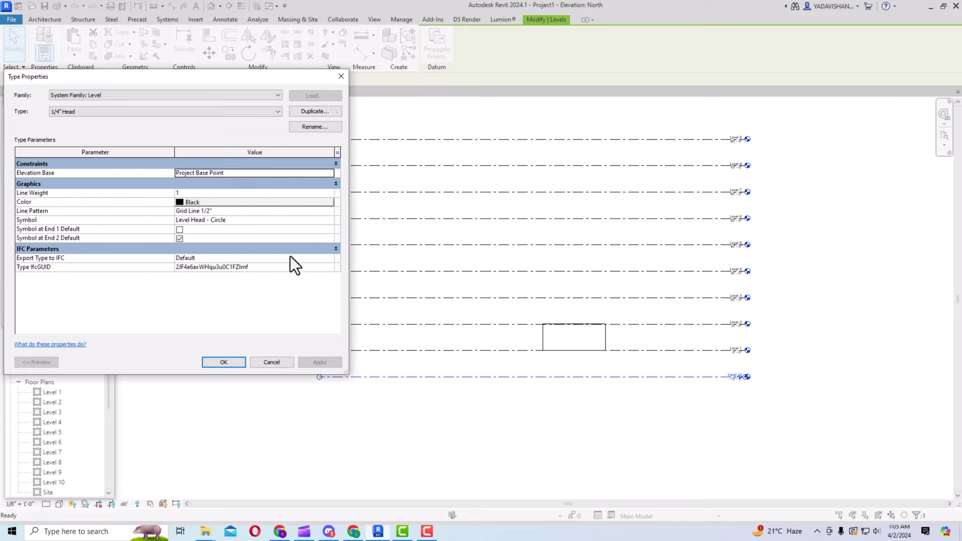
pyautogui.click(311, 111)
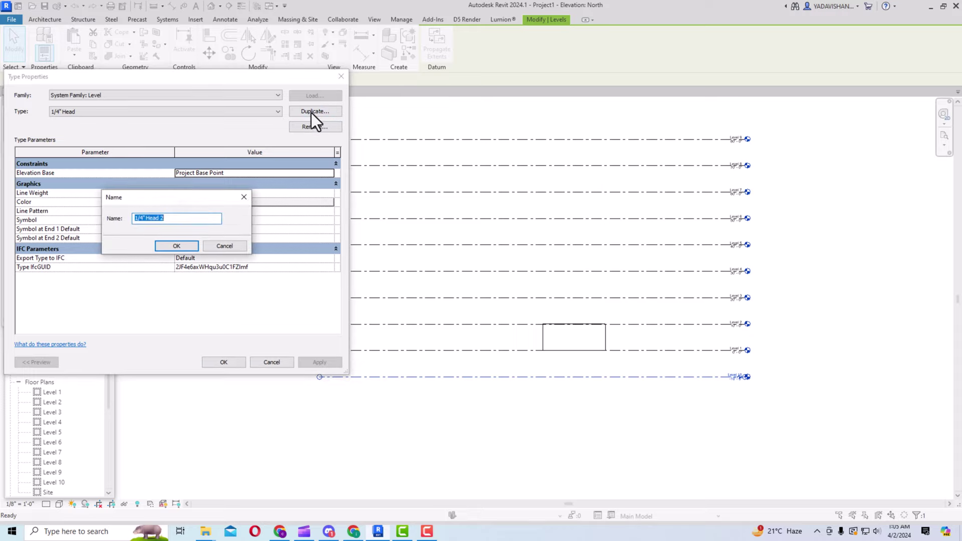
pyautogui.click(177, 246)
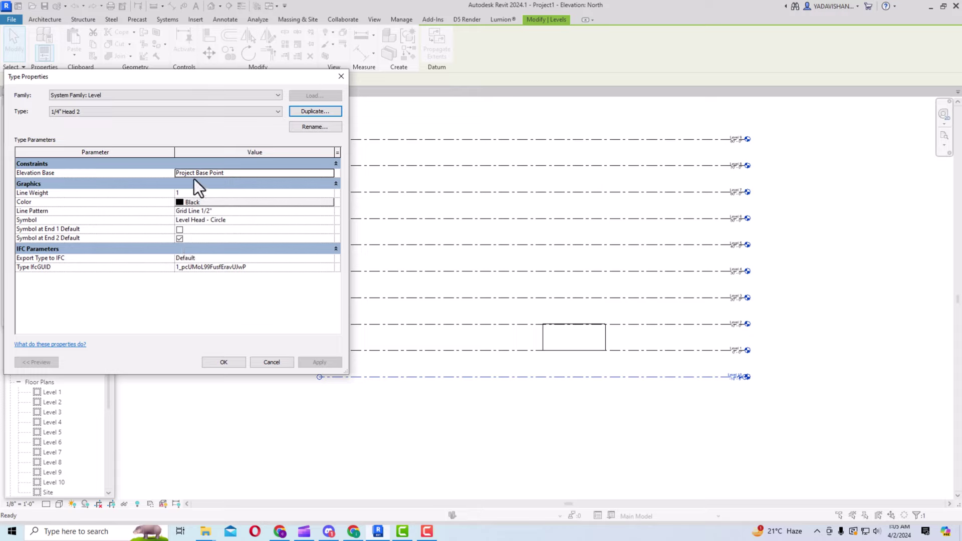
# - Choose Project Base Point as the elevation base of the 1/4" Head 2 level type
pyautogui.click(227, 173)
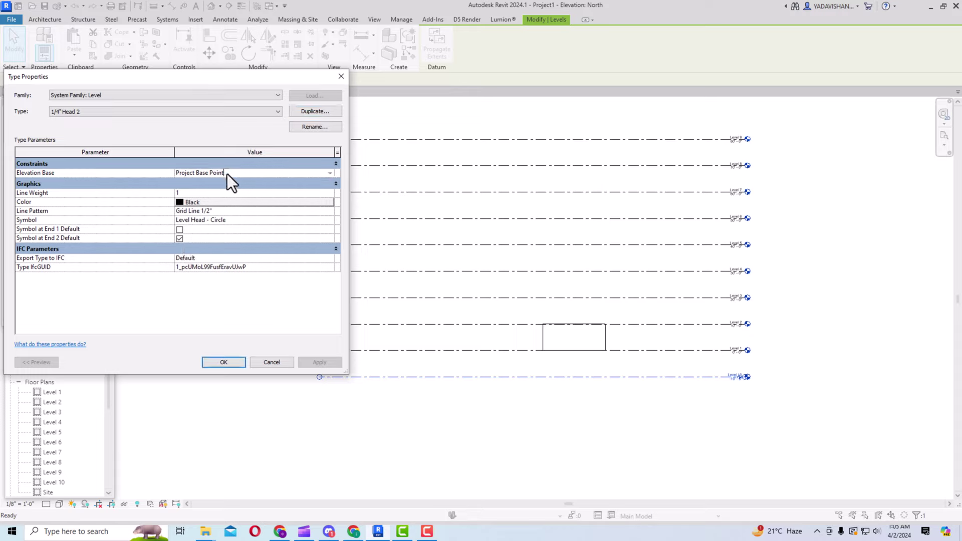
pyautogui.click(329, 173)
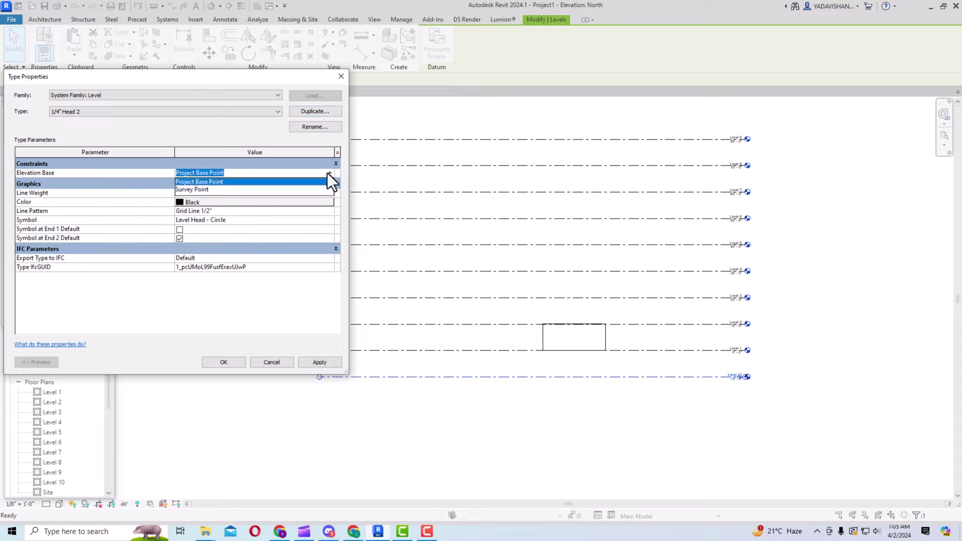
pyautogui.click(202, 183)
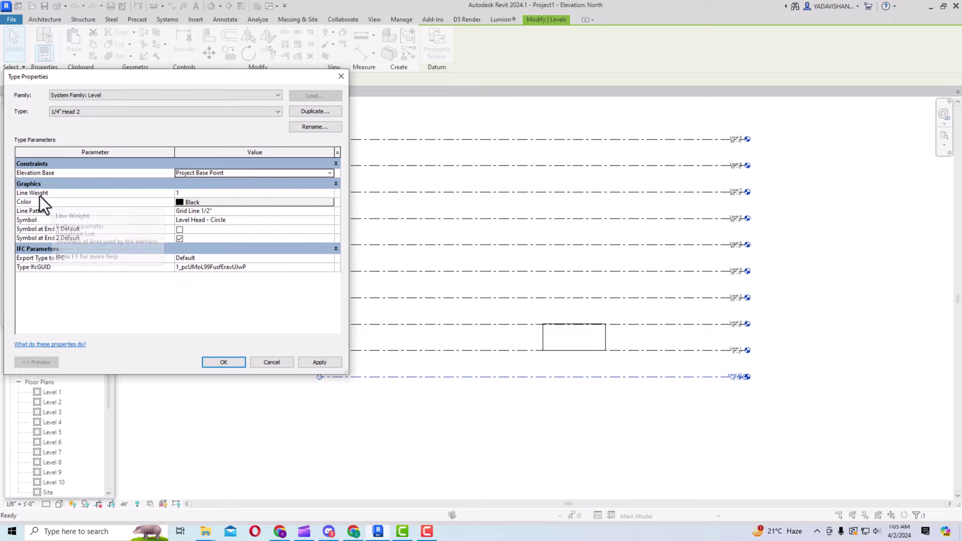
# - Set the line weight of the 1/4" Head 2 level type to 5
pyautogui.click(182, 195)
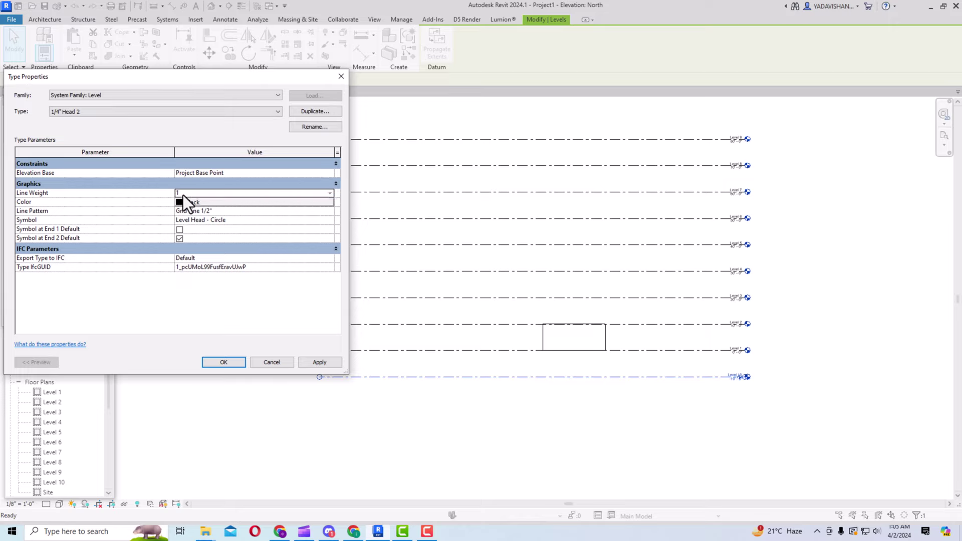
pyautogui.click(332, 194)
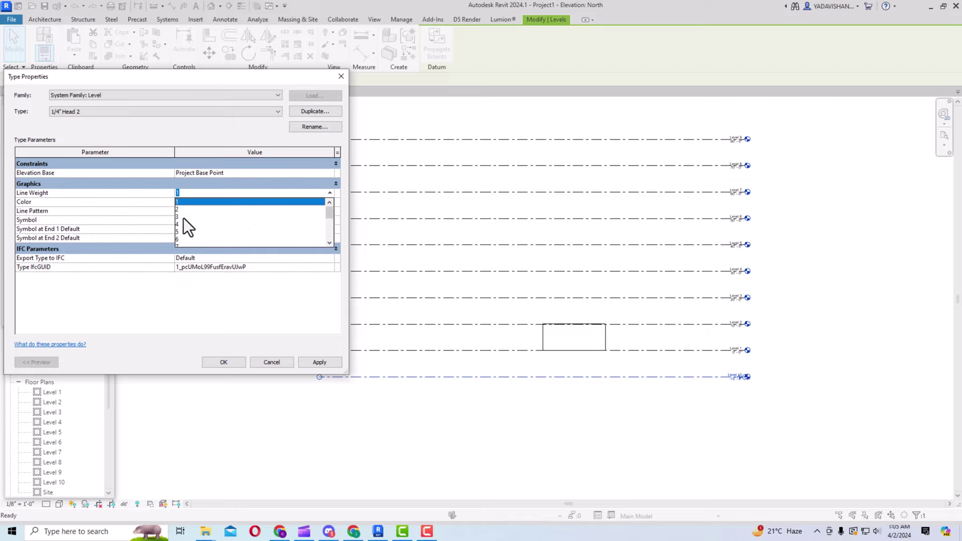
pyautogui.scroll(-1, 211, 226)
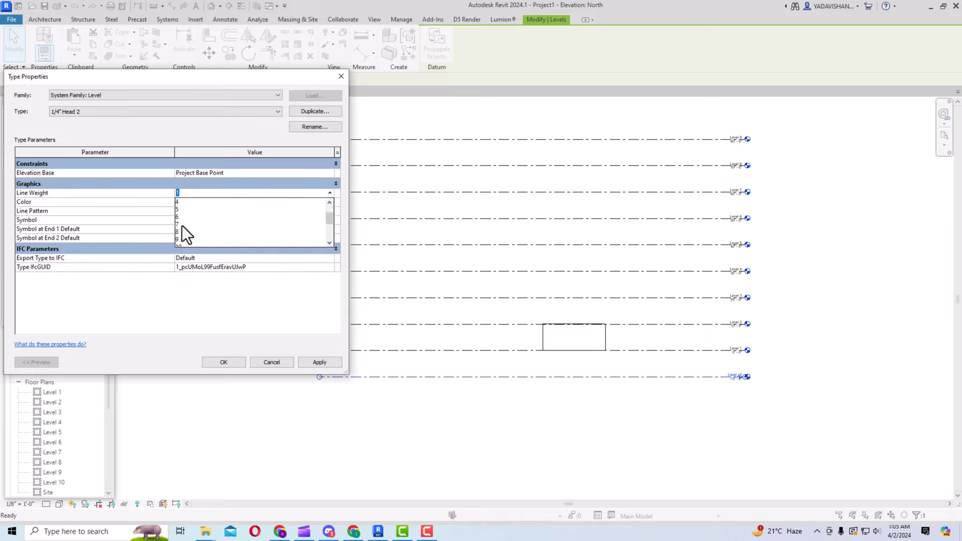
pyautogui.scroll(1, 180, 216)
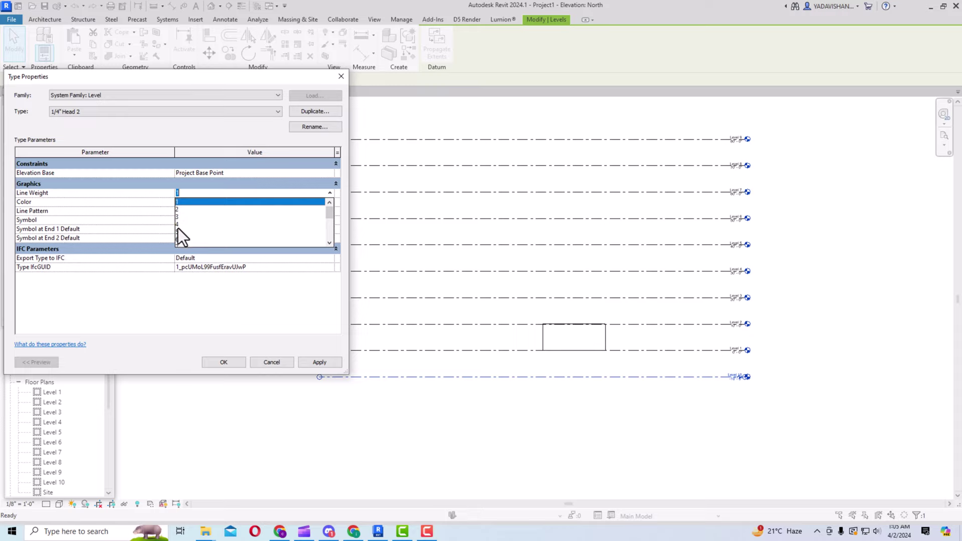
pyautogui.click(177, 231)
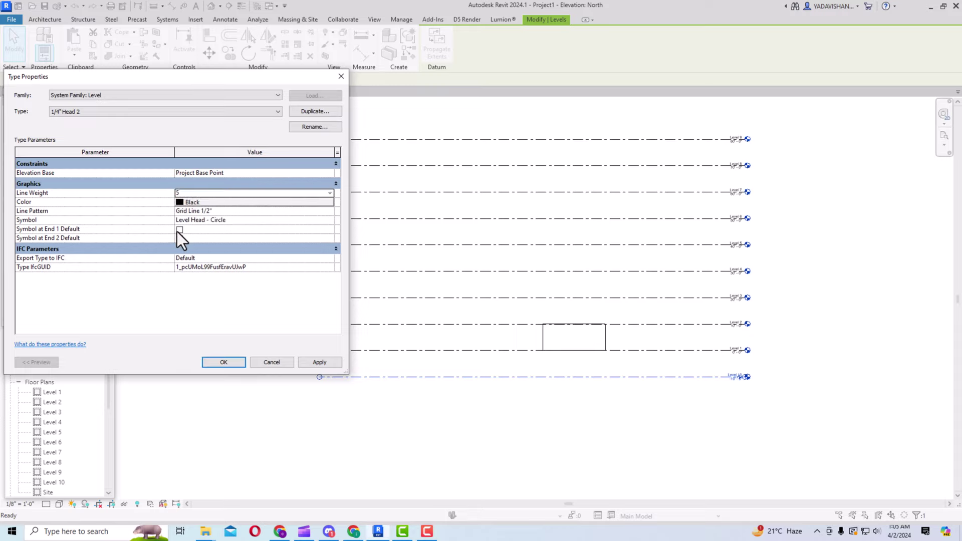
# - Set the 1/4" Head 2 level type's color to Red and its line pattern to Dot 3/16"
pyautogui.click(180, 204)
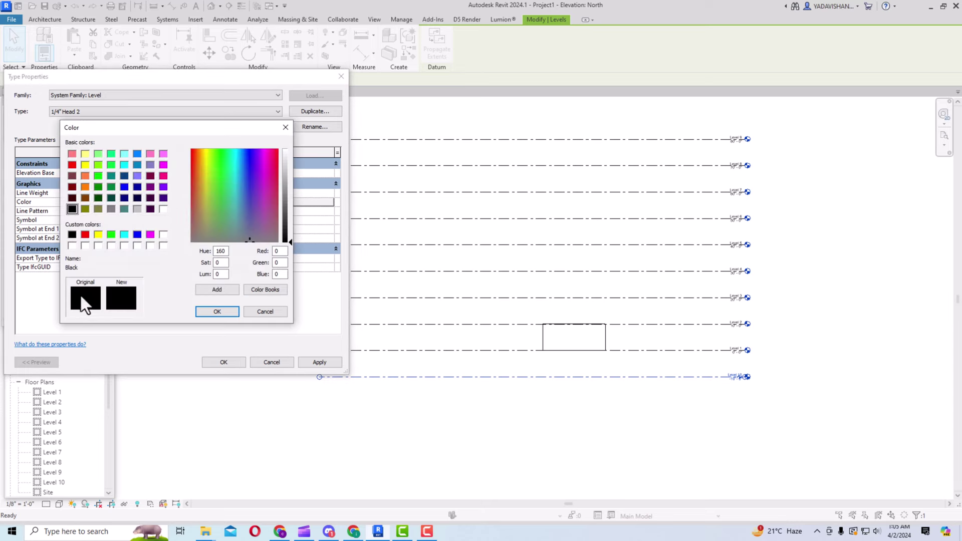
pyautogui.click(85, 234)
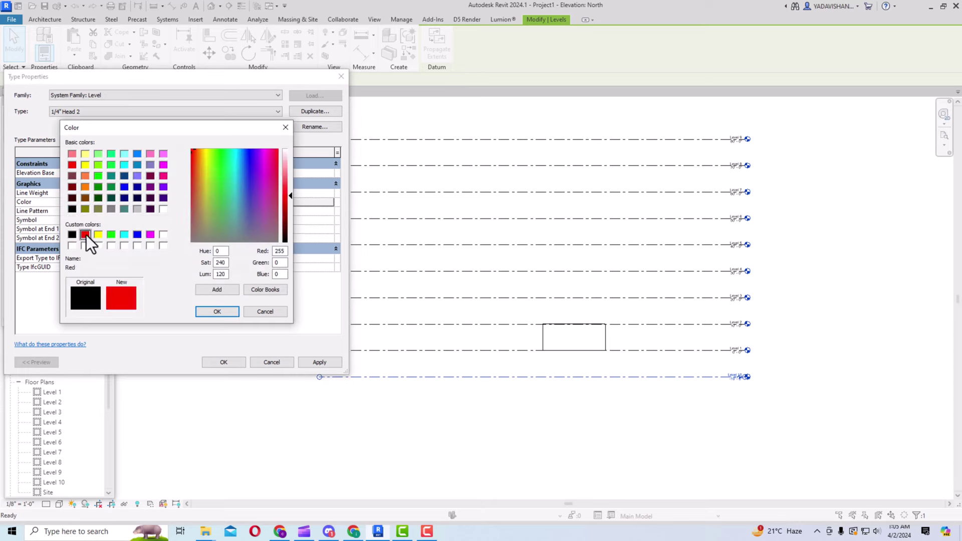
pyautogui.click(209, 314)
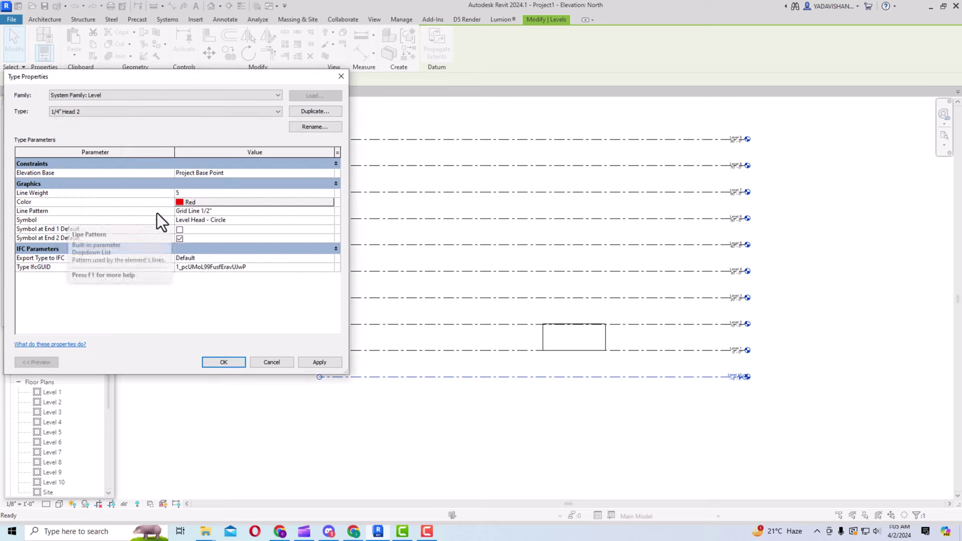
pyautogui.click(225, 213)
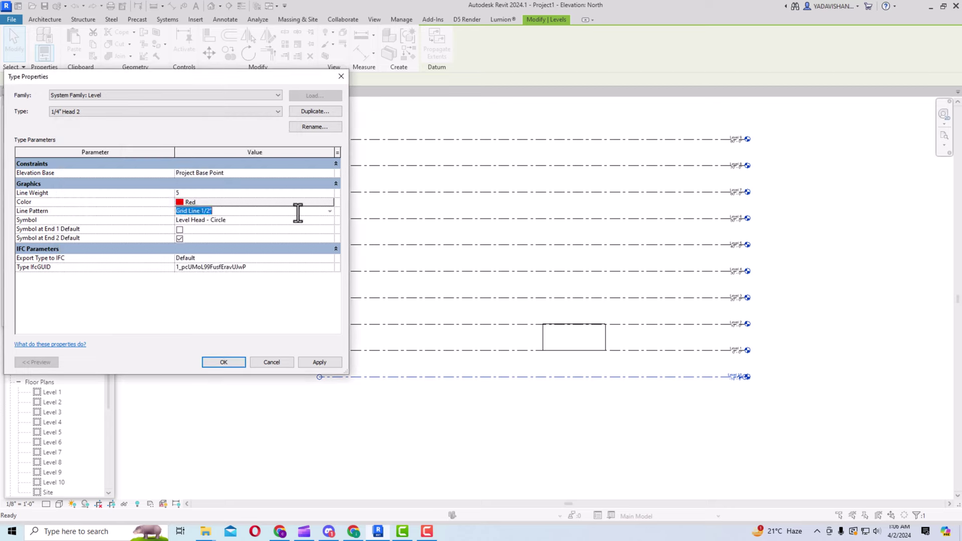
pyautogui.click(330, 212)
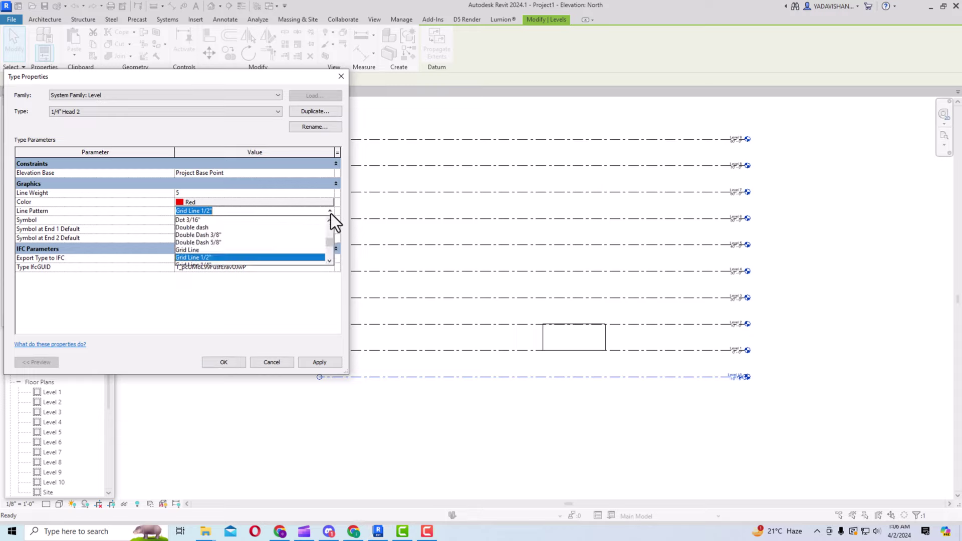
pyautogui.click(190, 221)
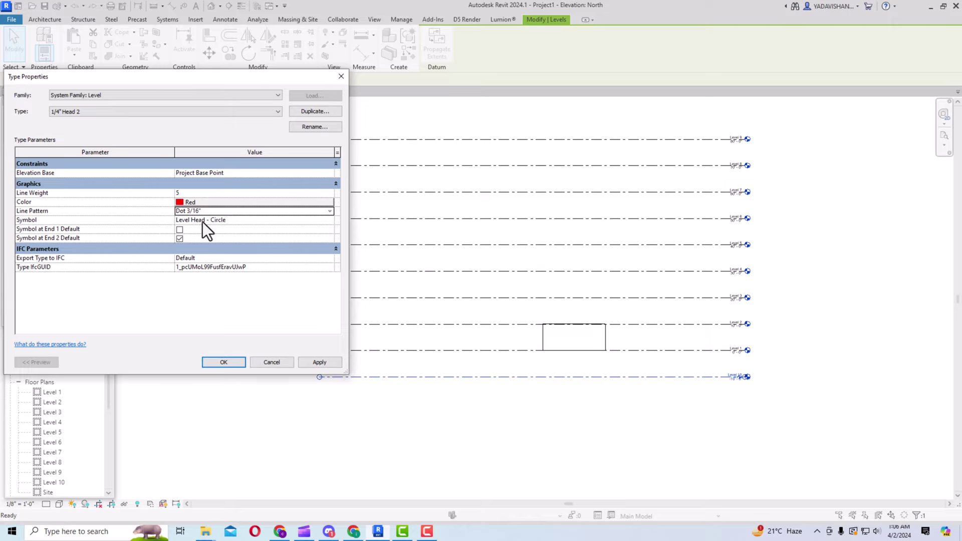
# - Choose the Level Head - No Bubble symbol, enable the symbol at End 1 by default, and apply the type changes
pyautogui.click(252, 222)
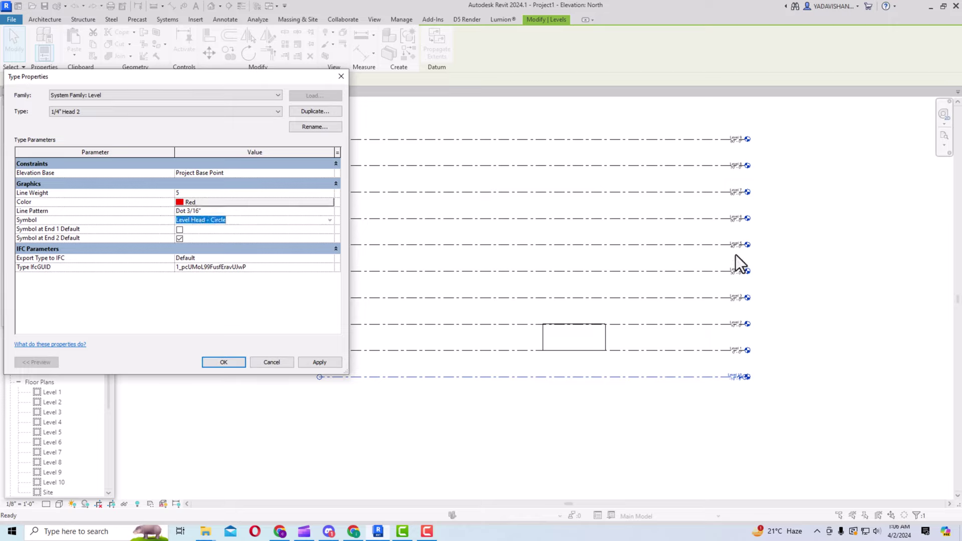
pyautogui.click(331, 221)
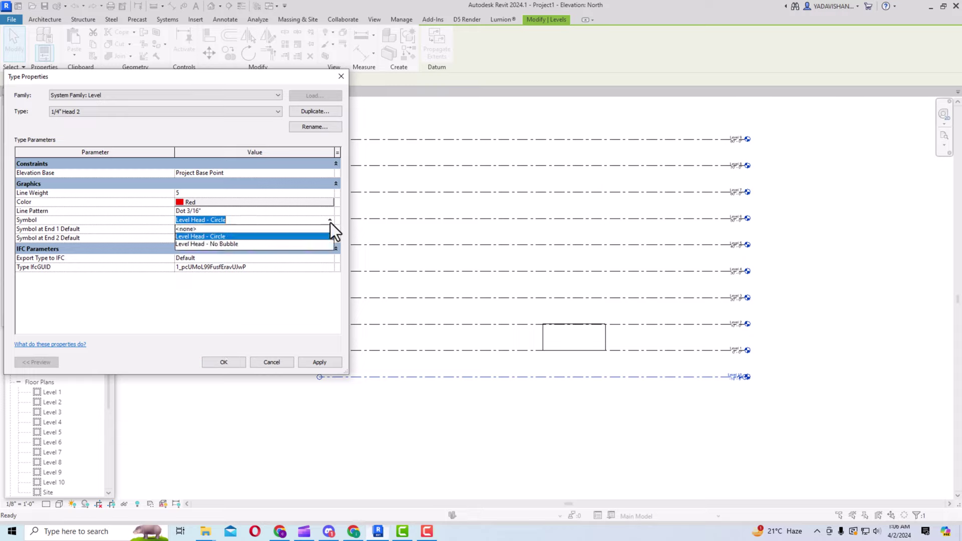
pyautogui.click(219, 244)
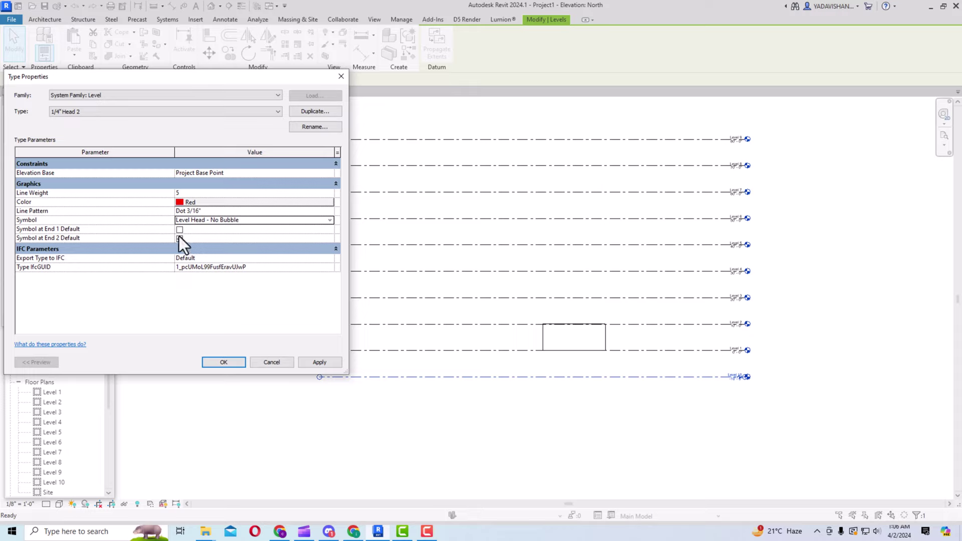
pyautogui.moveTo(47, 231)
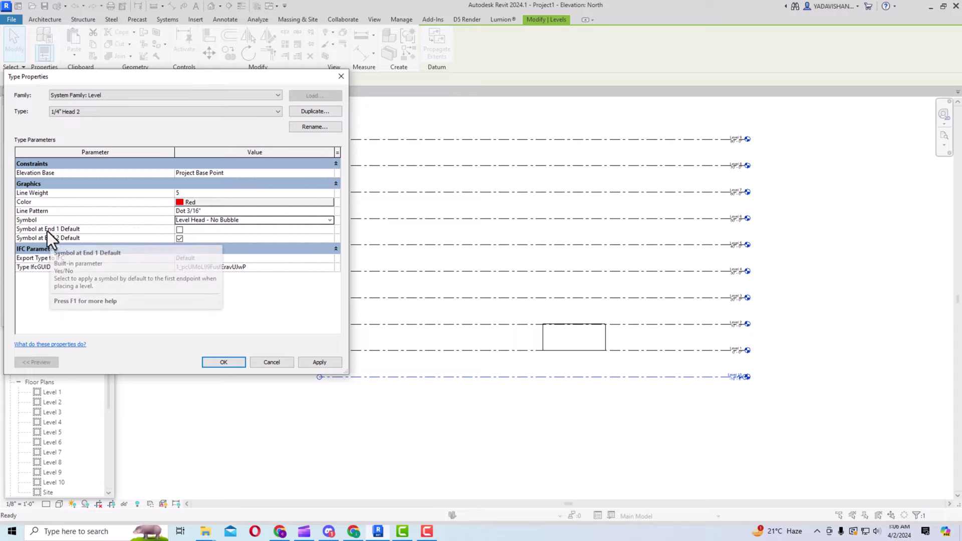
pyautogui.click(178, 232)
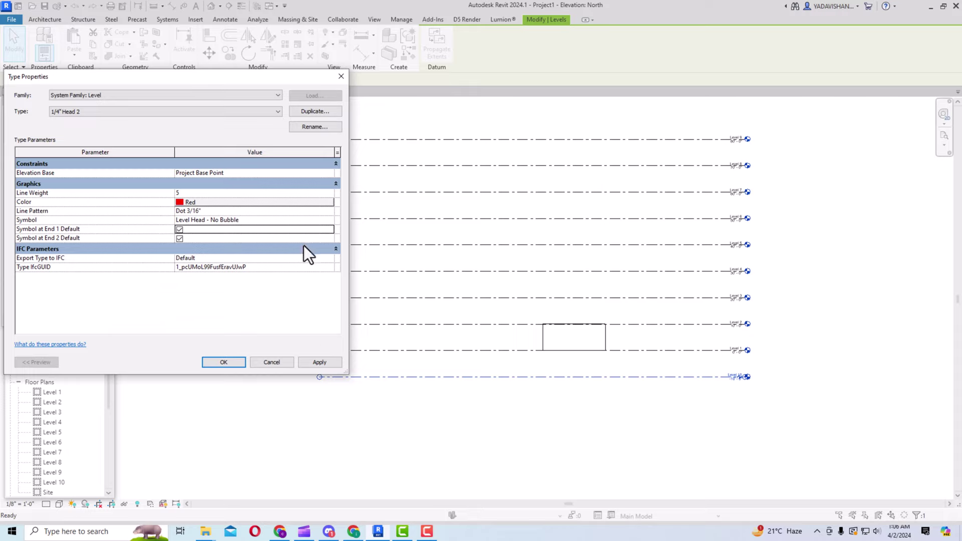
pyautogui.click(315, 362)
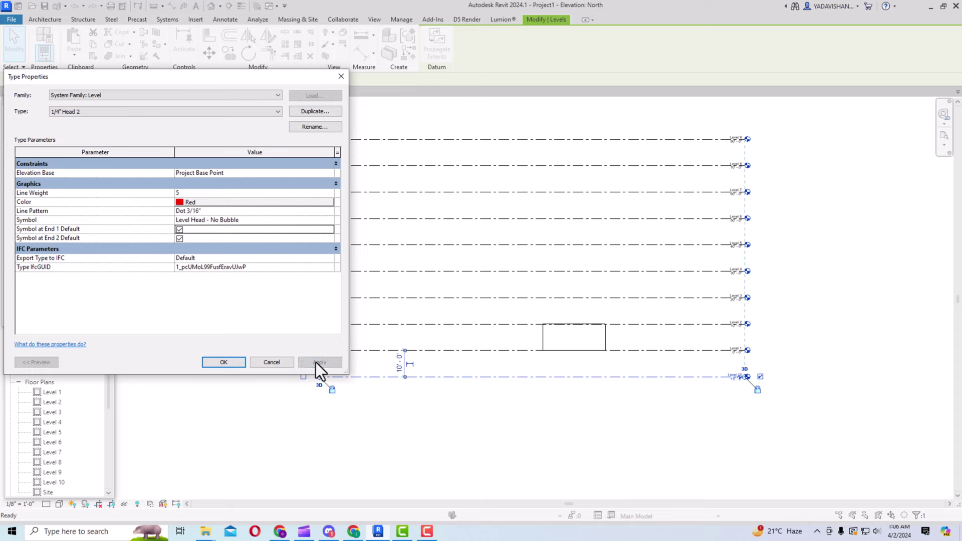
pyautogui.click(223, 362)
# - Examine the restyled Level 10 line and its labels at both ends against the levels above
pyautogui.click(555, 408)
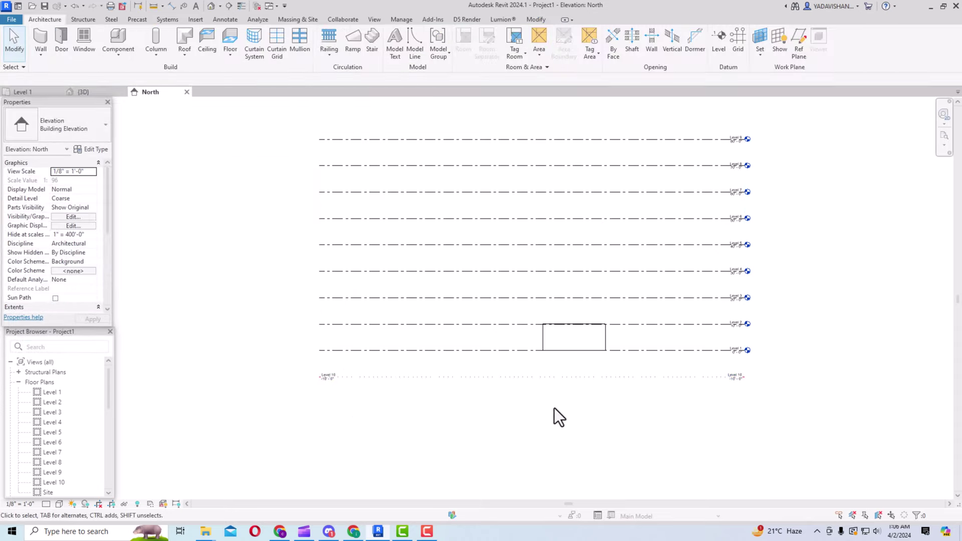
pyautogui.scroll(6, 666, 403)
pyautogui.scroll(6, 787, 352)
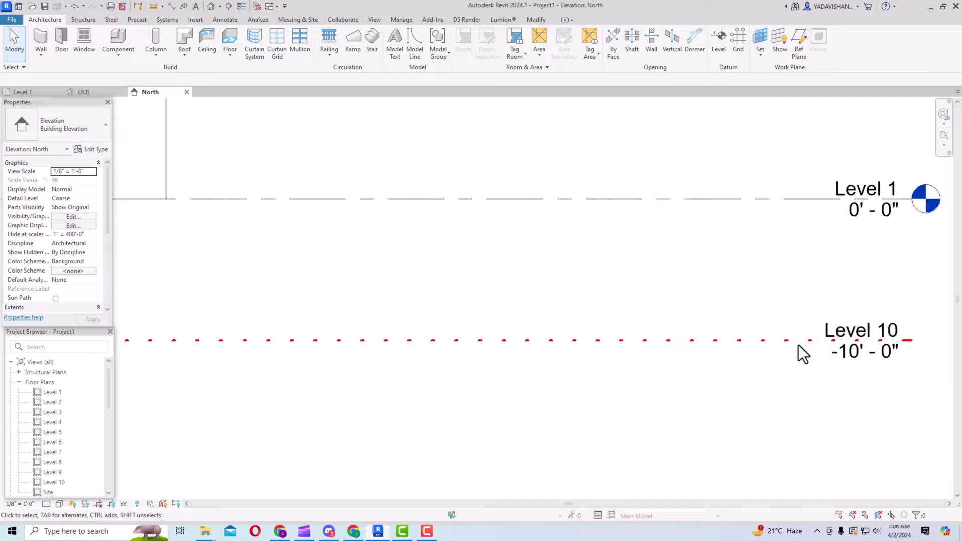
pyautogui.scroll(-2, 801, 344)
pyautogui.scroll(-3, 483, 342)
pyautogui.scroll(-2, 483, 341)
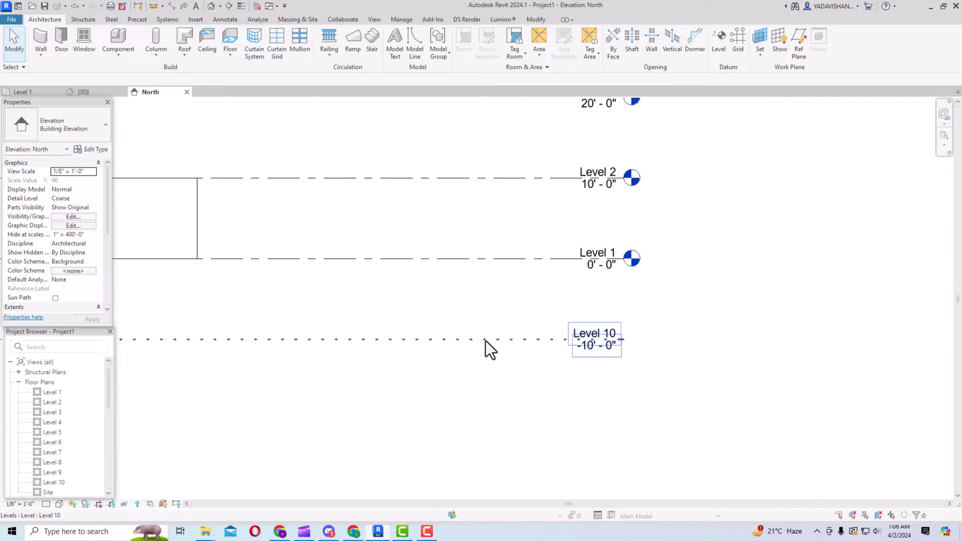
pyautogui.scroll(3, 623, 354)
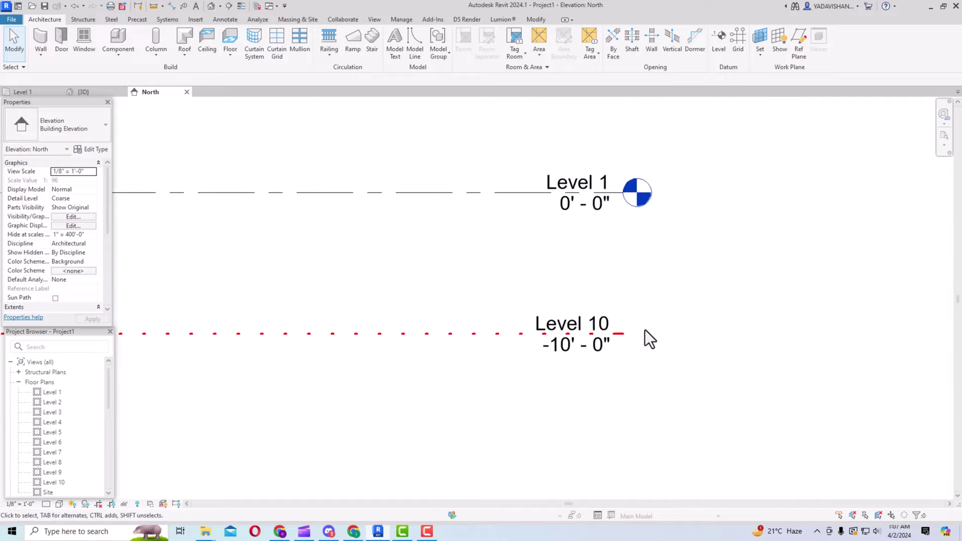
pyautogui.scroll(-6, 646, 329)
pyautogui.scroll(-2, 683, 331)
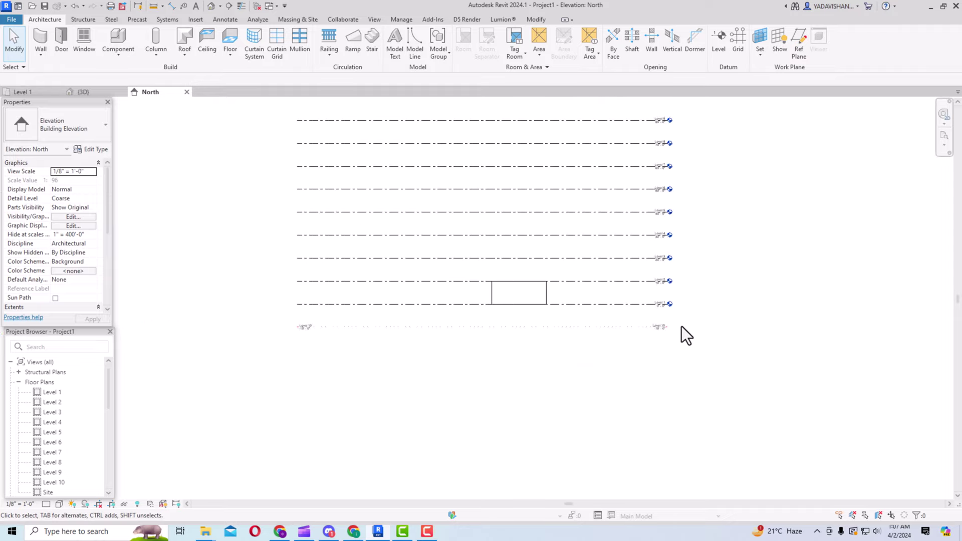
pyautogui.scroll(1, 275, 341)
pyautogui.scroll(4, 327, 340)
pyautogui.scroll(1, 330, 337)
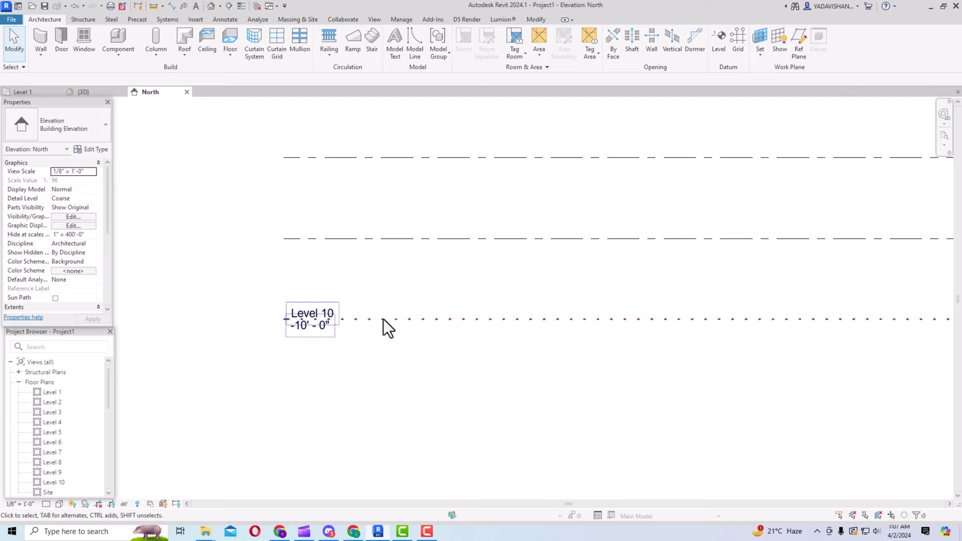
pyautogui.scroll(-3, 225, 321)
pyautogui.scroll(-1, 226, 321)
# - Edit Level 10's type, setting its color to Blue and its line pattern to Double Dash 3/8"
pyautogui.click(360, 317)
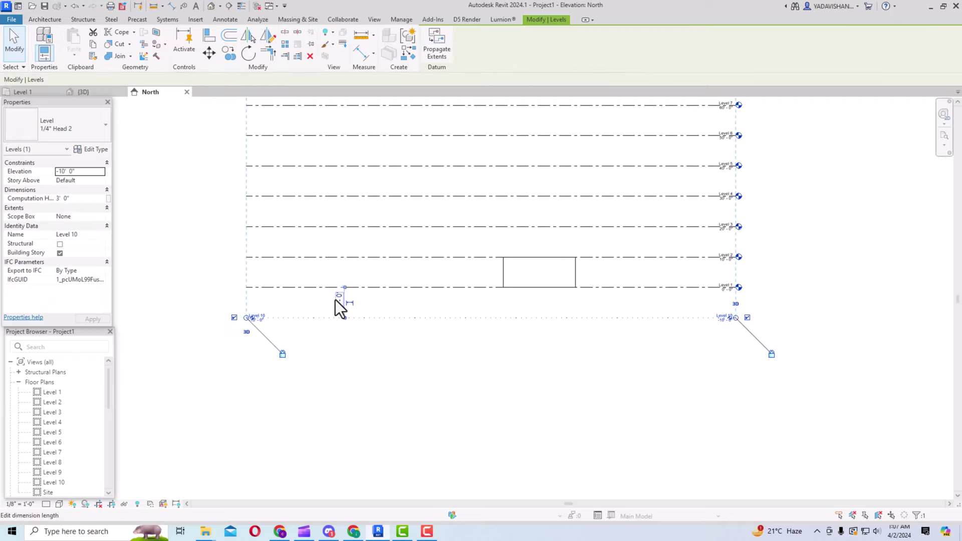
pyautogui.click(85, 149)
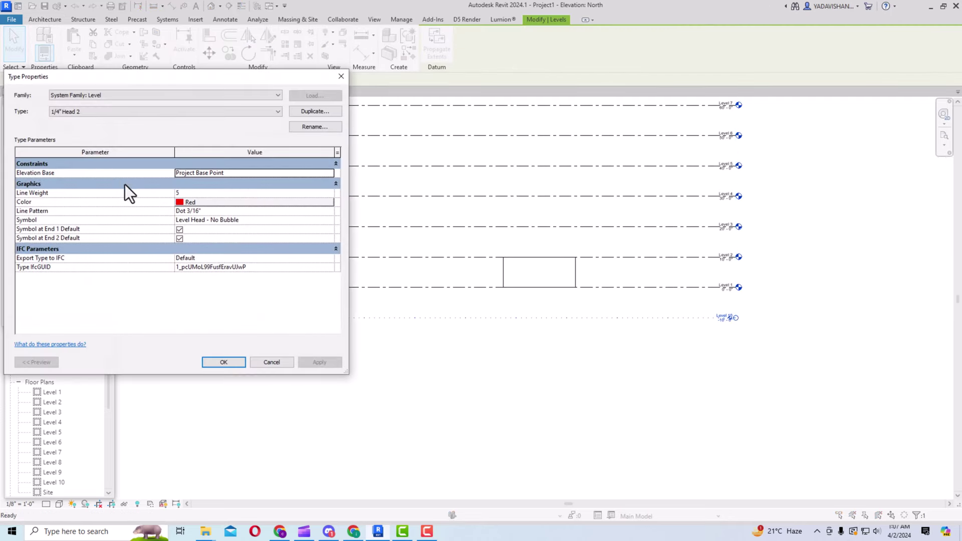
pyautogui.click(193, 204)
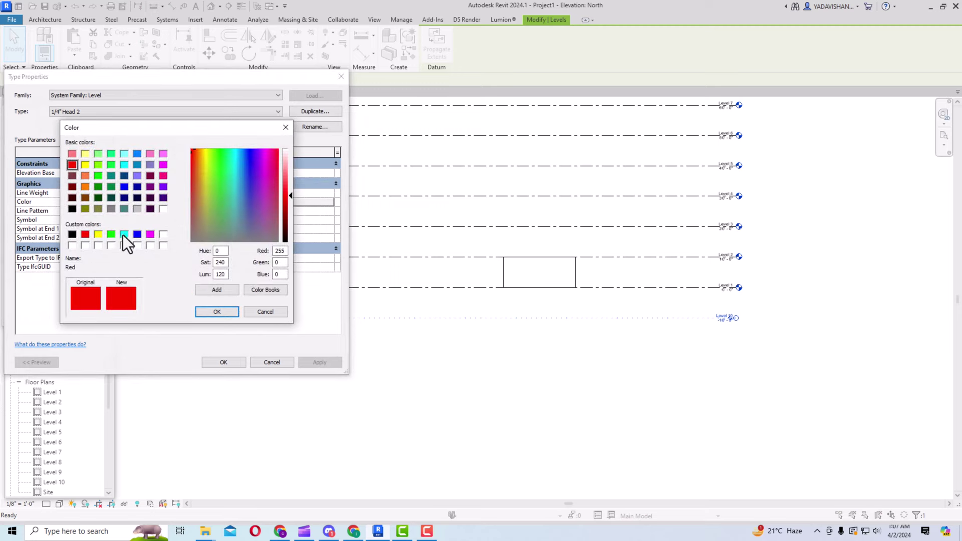
pyautogui.click(137, 235)
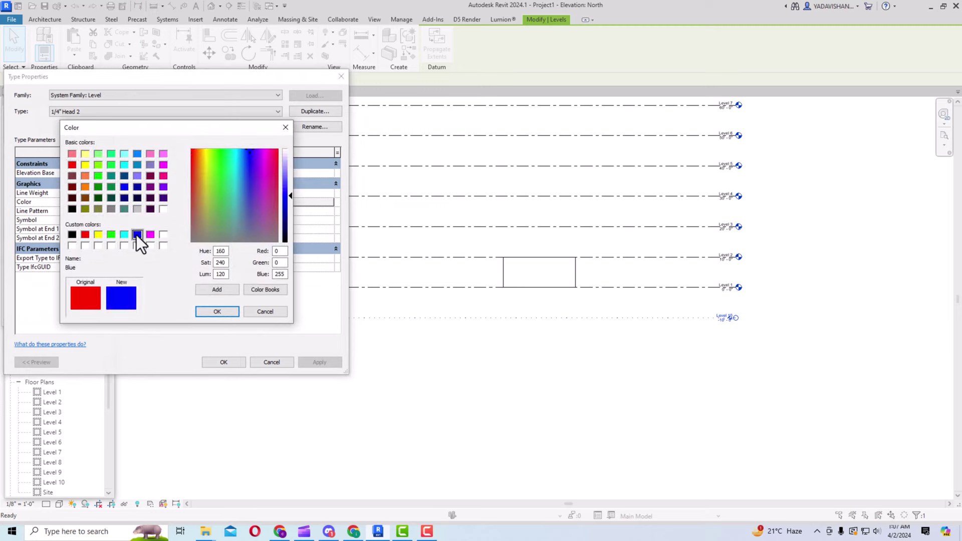
pyautogui.click(211, 312)
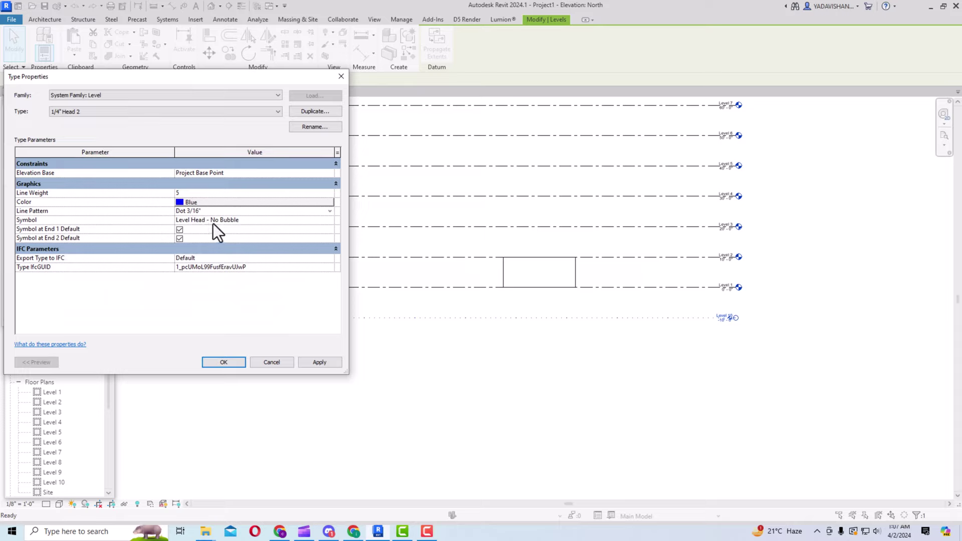
pyautogui.click(330, 211)
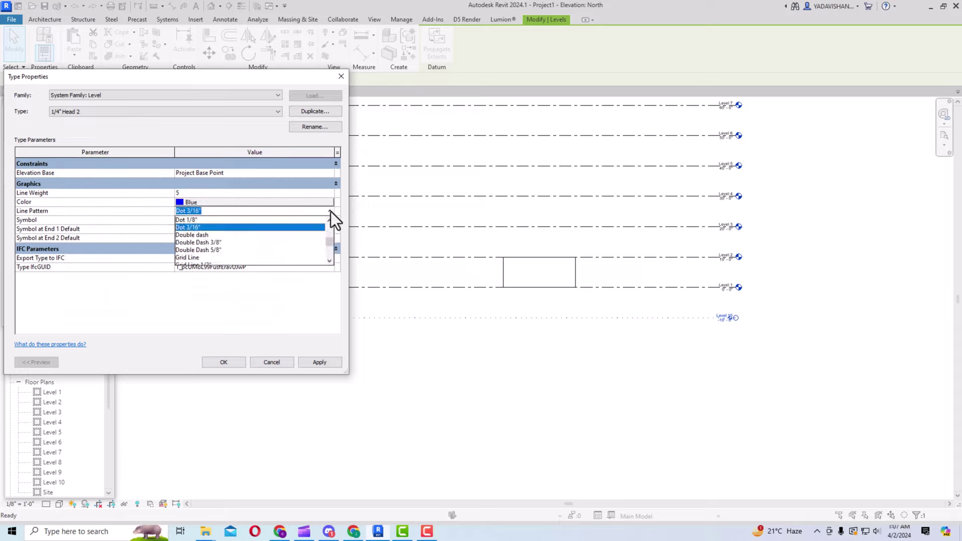
pyautogui.click(231, 242)
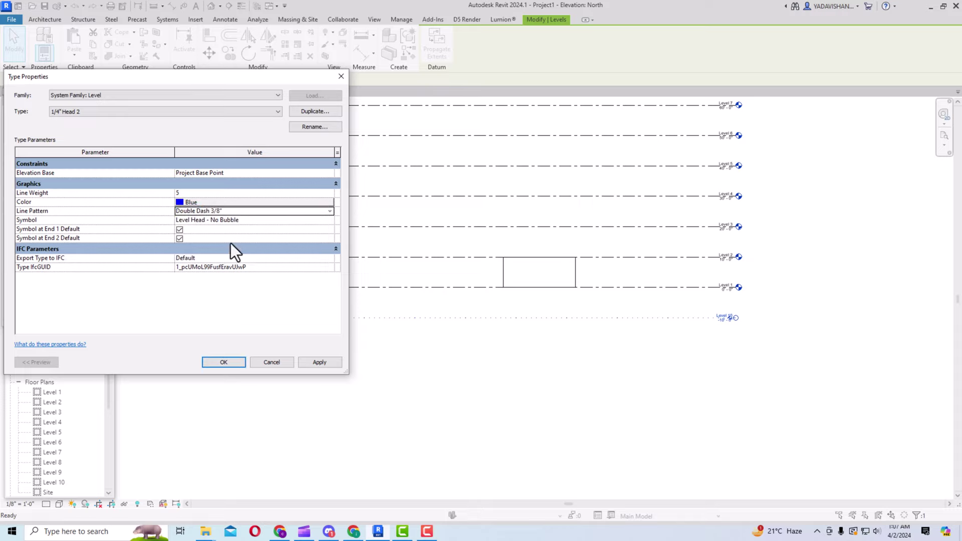
# - Choose the Level Head - Circle symbol, disable the symbol at End 1 by default, and apply the changes to Level 10's type
pyautogui.click(200, 223)
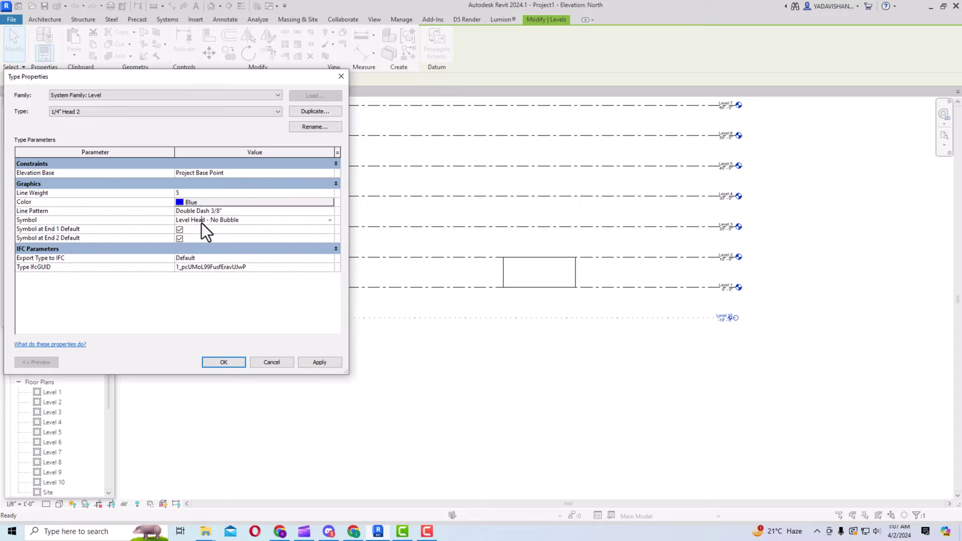
pyautogui.click(330, 220)
pyautogui.click(231, 236)
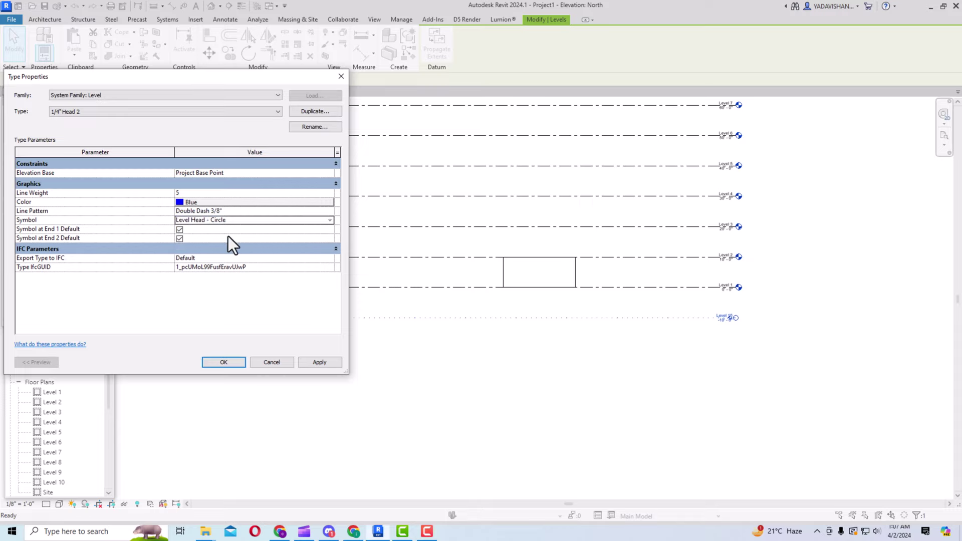
pyautogui.click(176, 230)
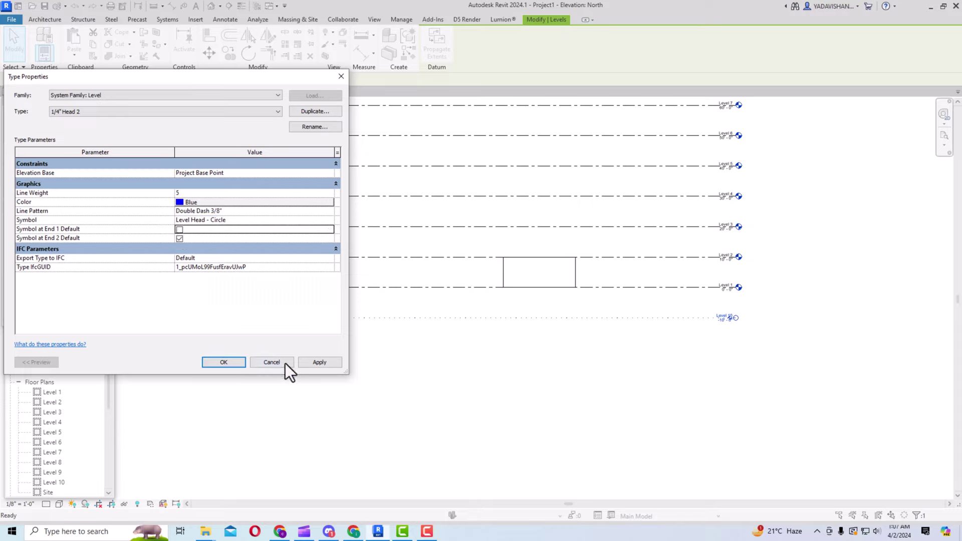
pyautogui.click(315, 366)
pyautogui.click(232, 362)
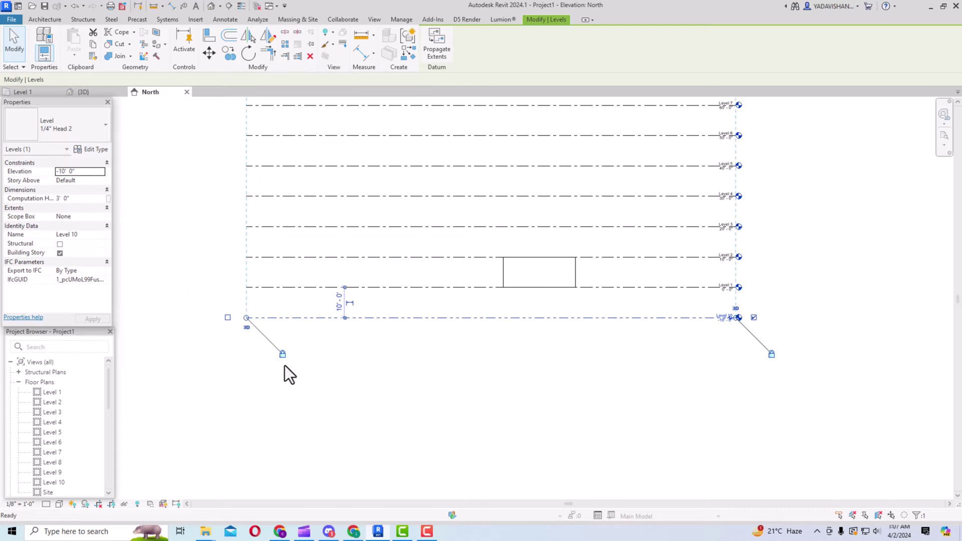
pyautogui.click(374, 367)
pyautogui.scroll(5, 426, 323)
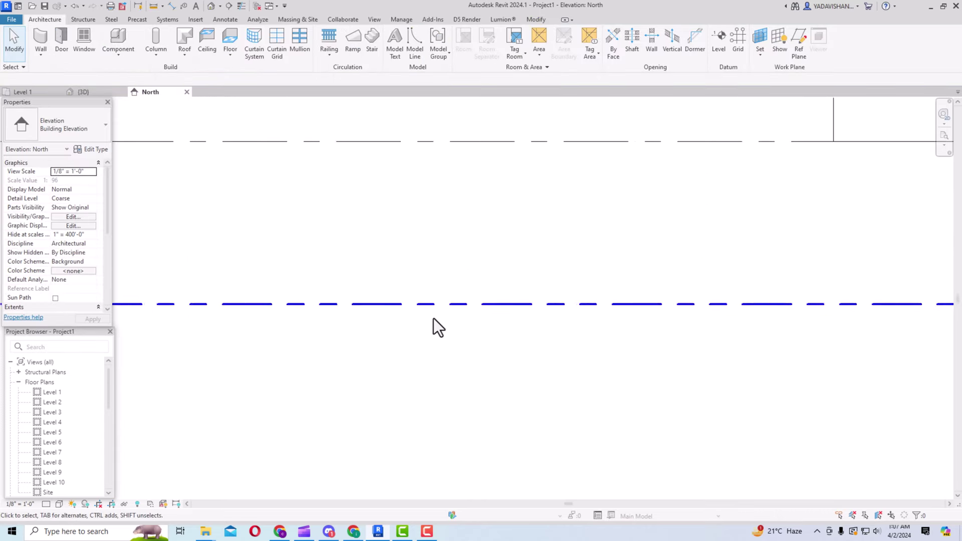
# - Examine Level 10's line color, pattern and circle head against the other levels across the whole North elevation
pyautogui.scroll(-6, 434, 320)
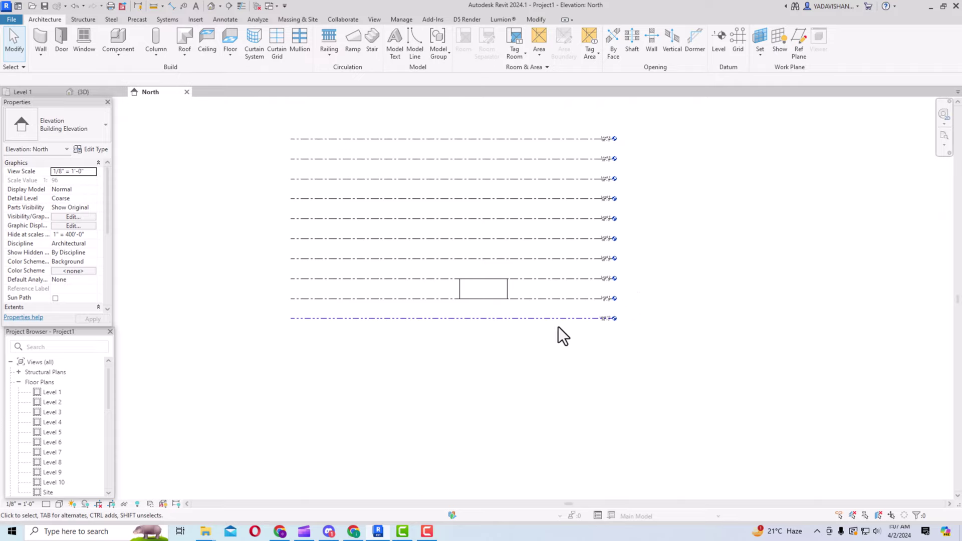
pyautogui.scroll(4, 607, 320)
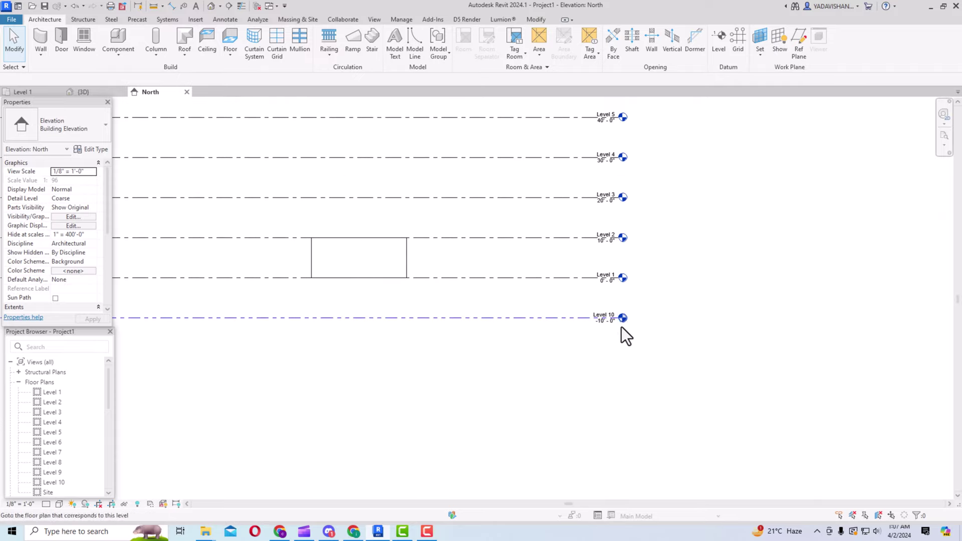
pyautogui.scroll(-2, 637, 317)
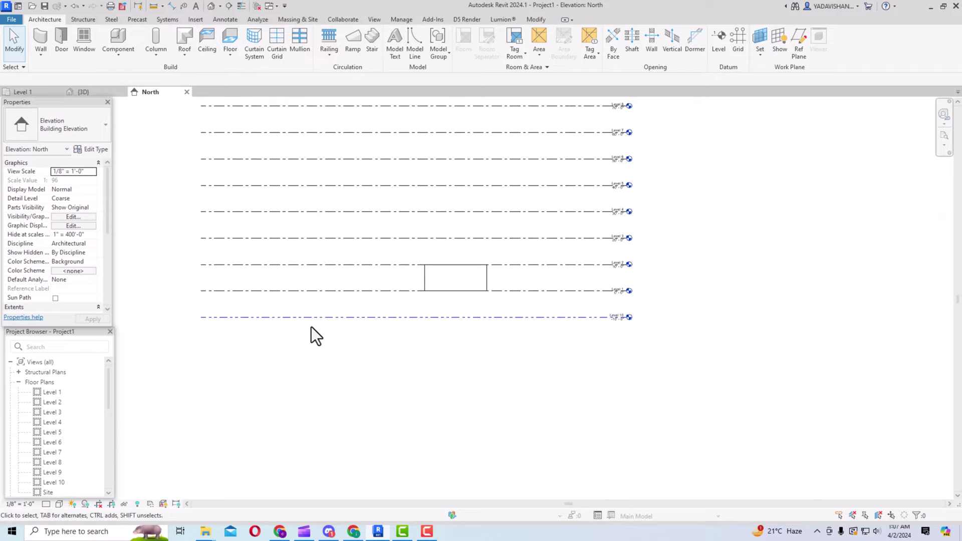
pyautogui.scroll(2, 272, 322)
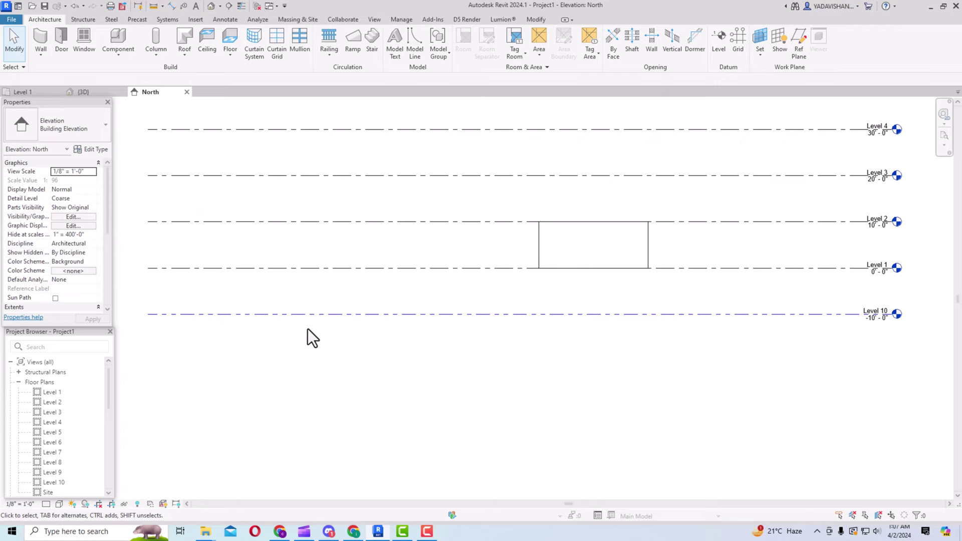
pyautogui.scroll(-2, 321, 336)
pyautogui.scroll(-3, 333, 344)
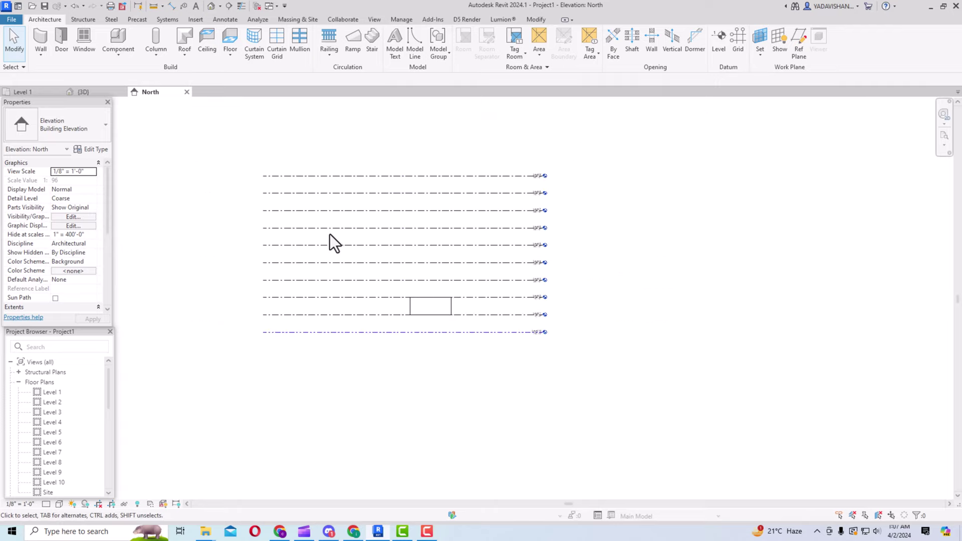
pyautogui.scroll(2, 595, 219)
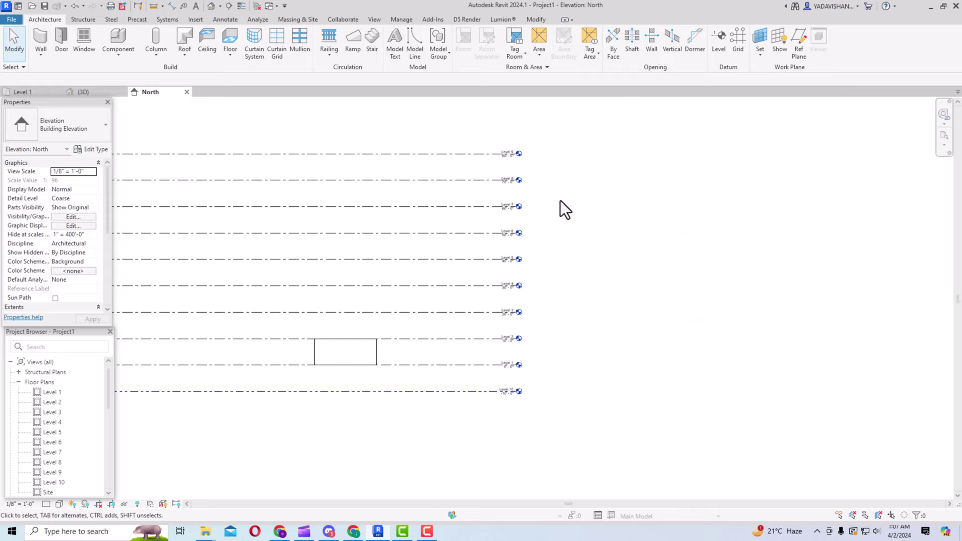
pyautogui.scroll(-1, 701, 281)
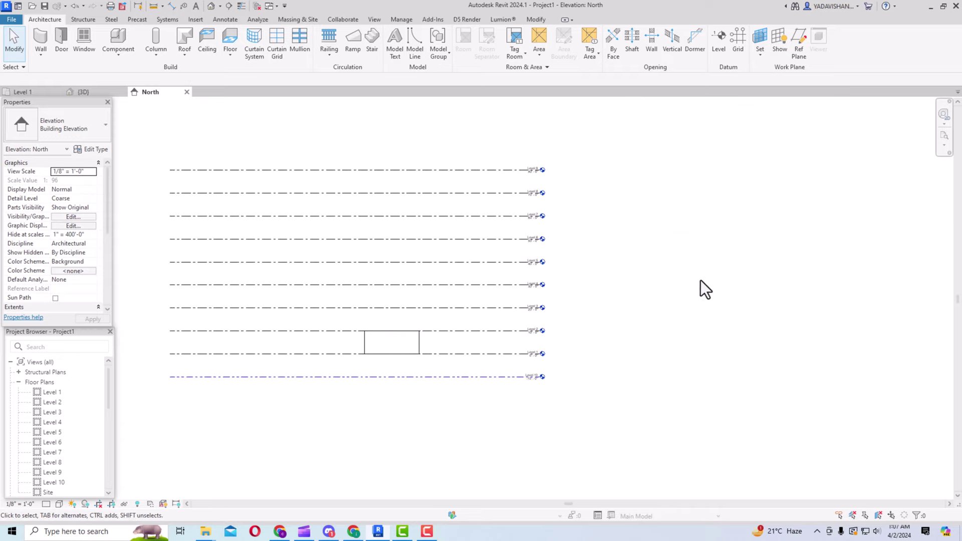